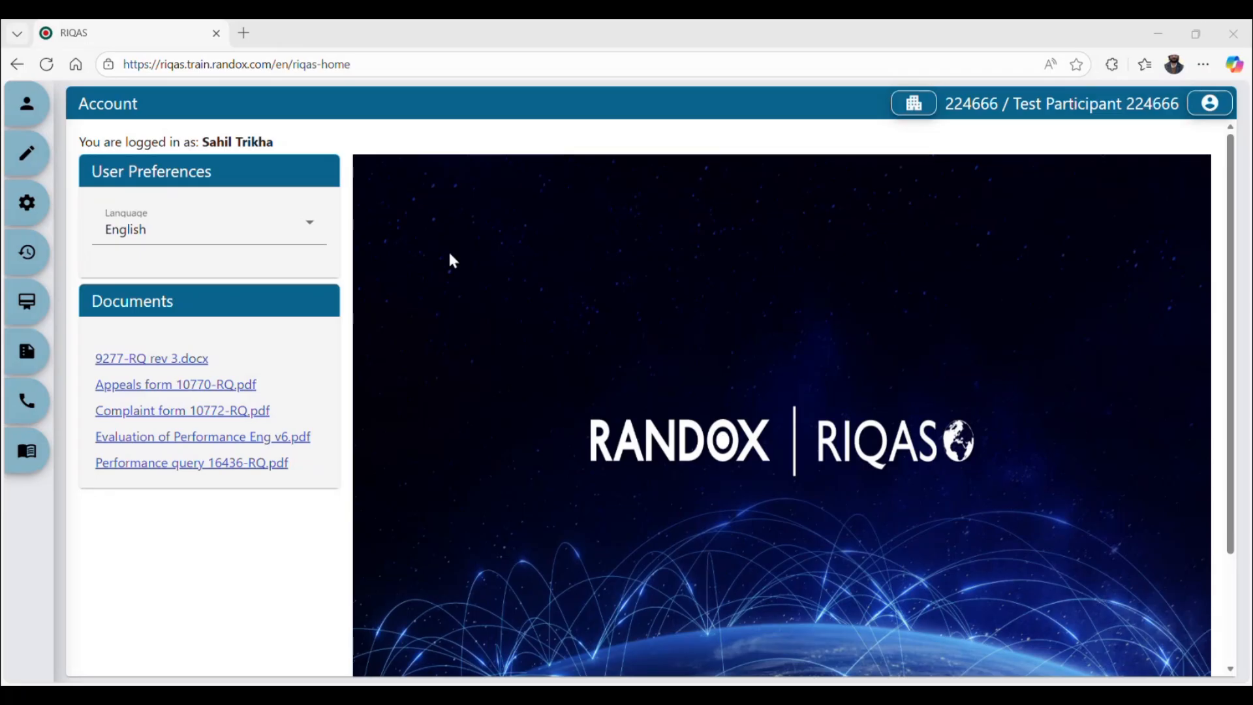
Step: Open Result Entry and select the CLINICAL CHEMISTRY programme, cycle 73 and sample 12
{"action": "left_click", "coordinate": [28, 159]}
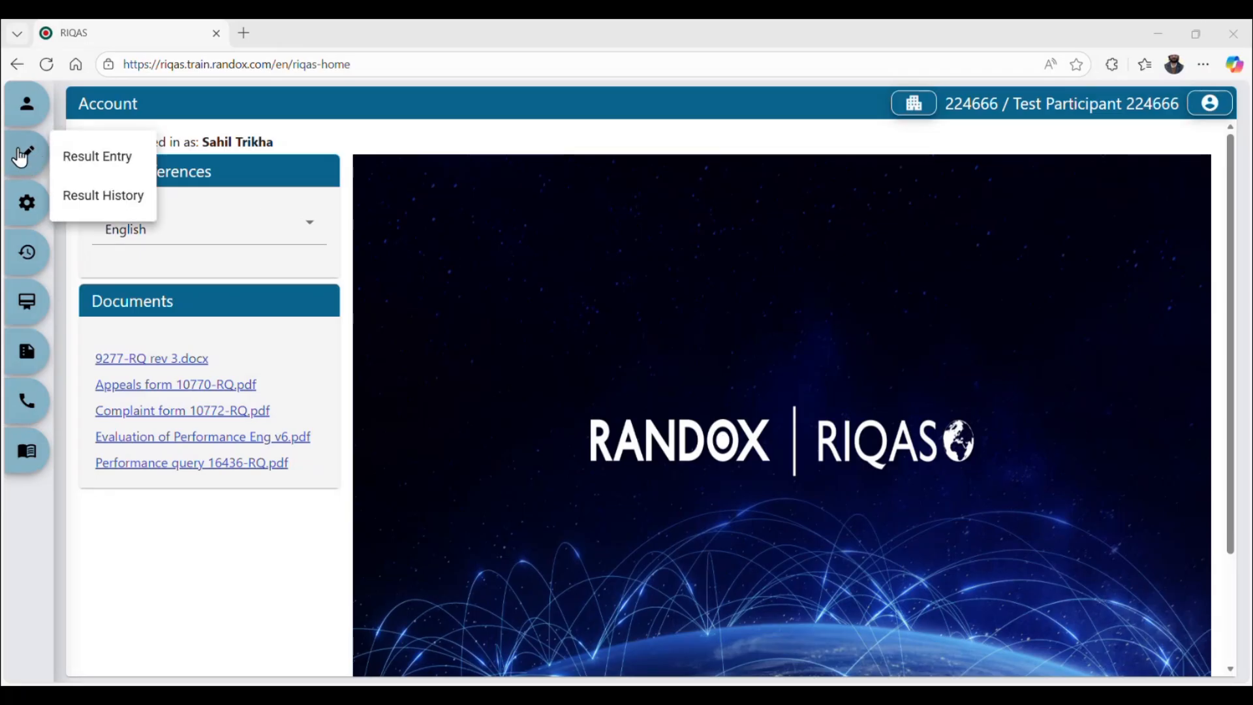
{"action": "left_click", "coordinate": [110, 165]}
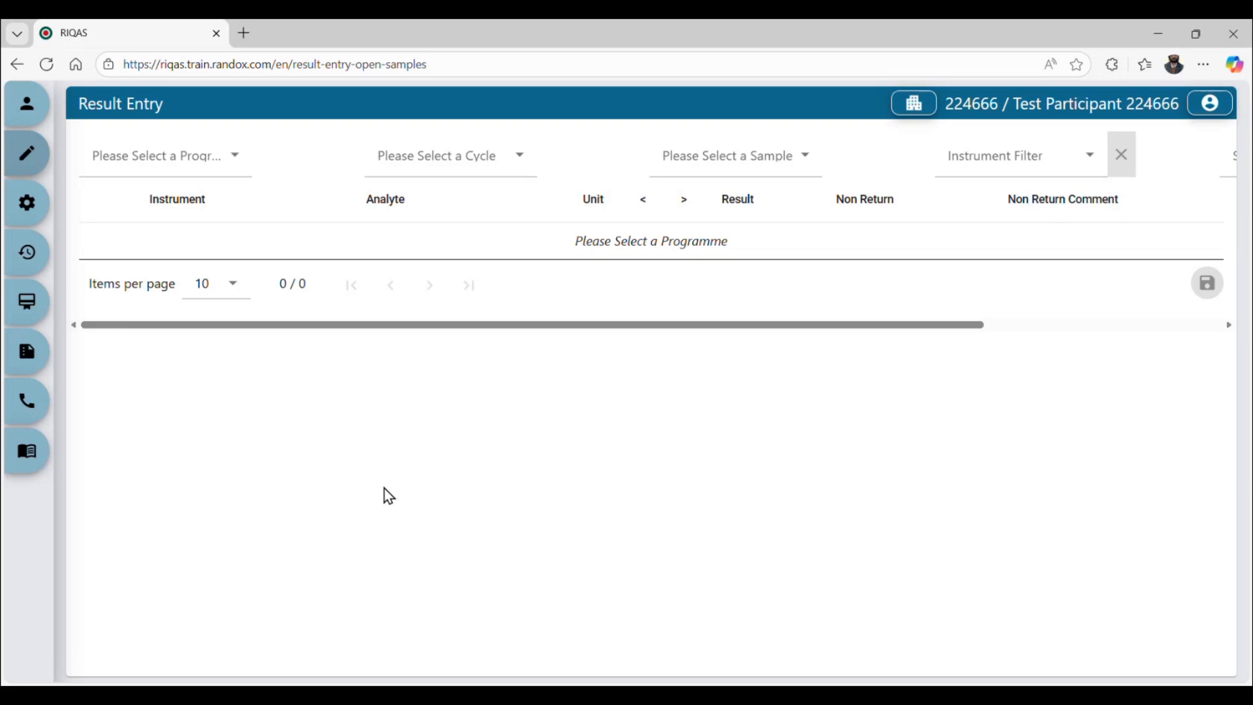
{"action": "left_click", "coordinate": [194, 158]}
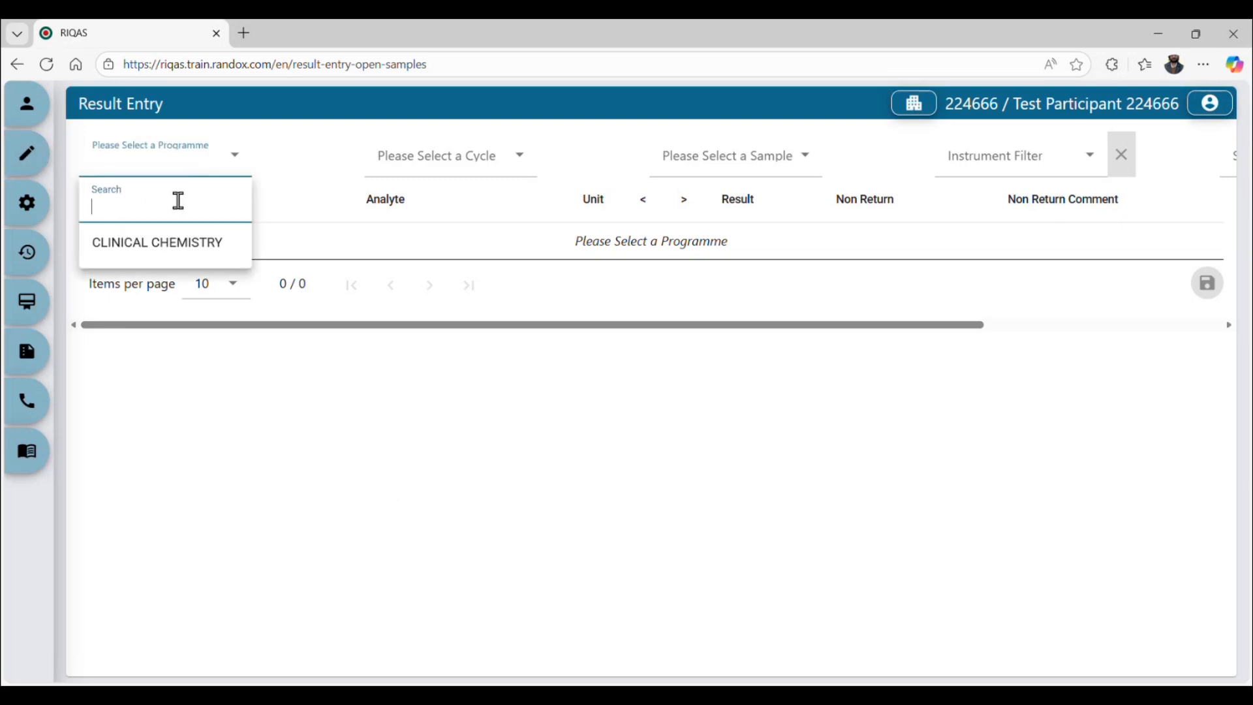
{"action": "left_click", "coordinate": [189, 253]}
{"action": "left_click", "coordinate": [439, 163]}
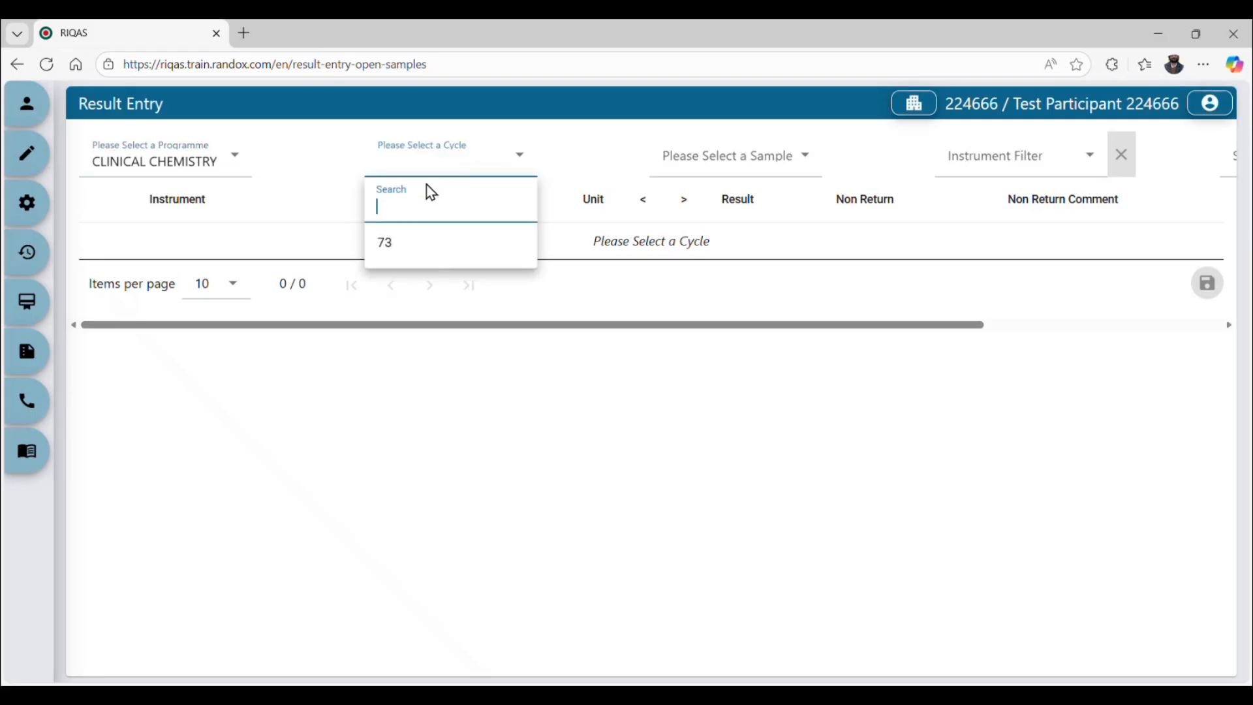
{"action": "left_click", "coordinate": [411, 262]}
{"action": "left_click", "coordinate": [686, 160]}
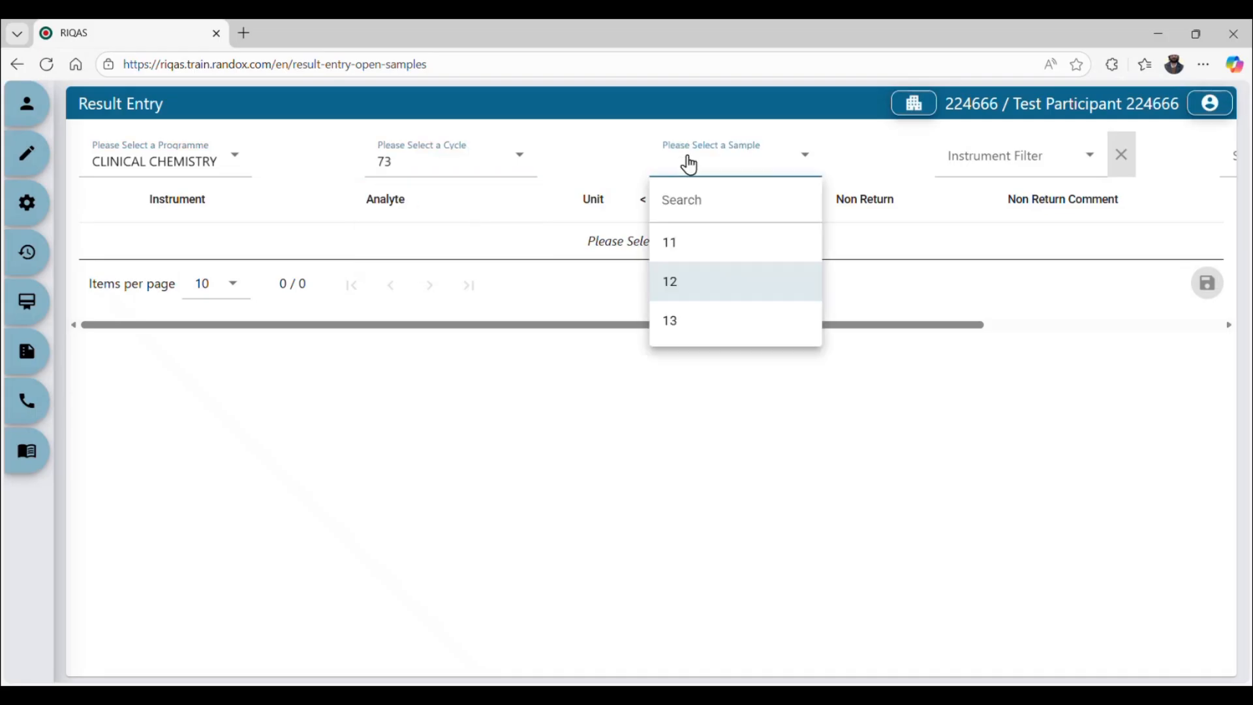
{"action": "left_click", "coordinate": [708, 295]}
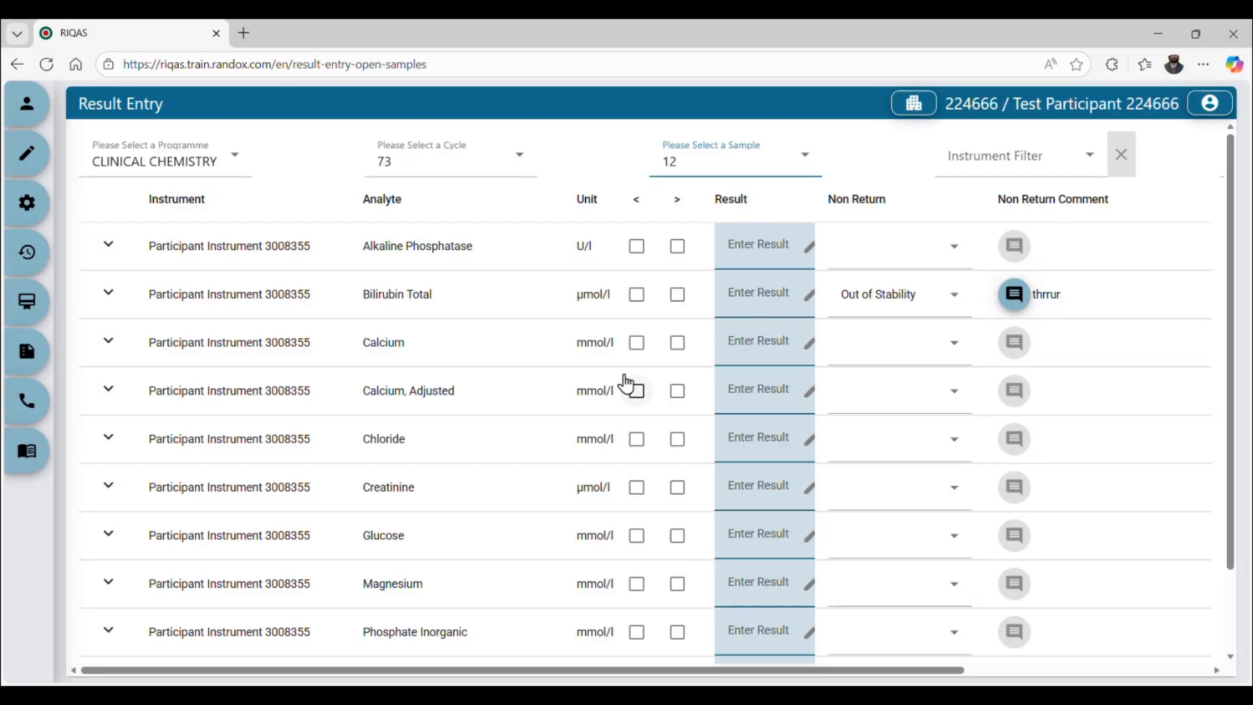
Step: Enter 2.3 as the Alkaline Phosphatase result
{"action": "scroll", "coordinate": [626, 385], "scroll_direction": "down", "scroll_amount": 2}
{"action": "scroll", "coordinate": [625, 384], "scroll_direction": "up", "scroll_amount": 1}
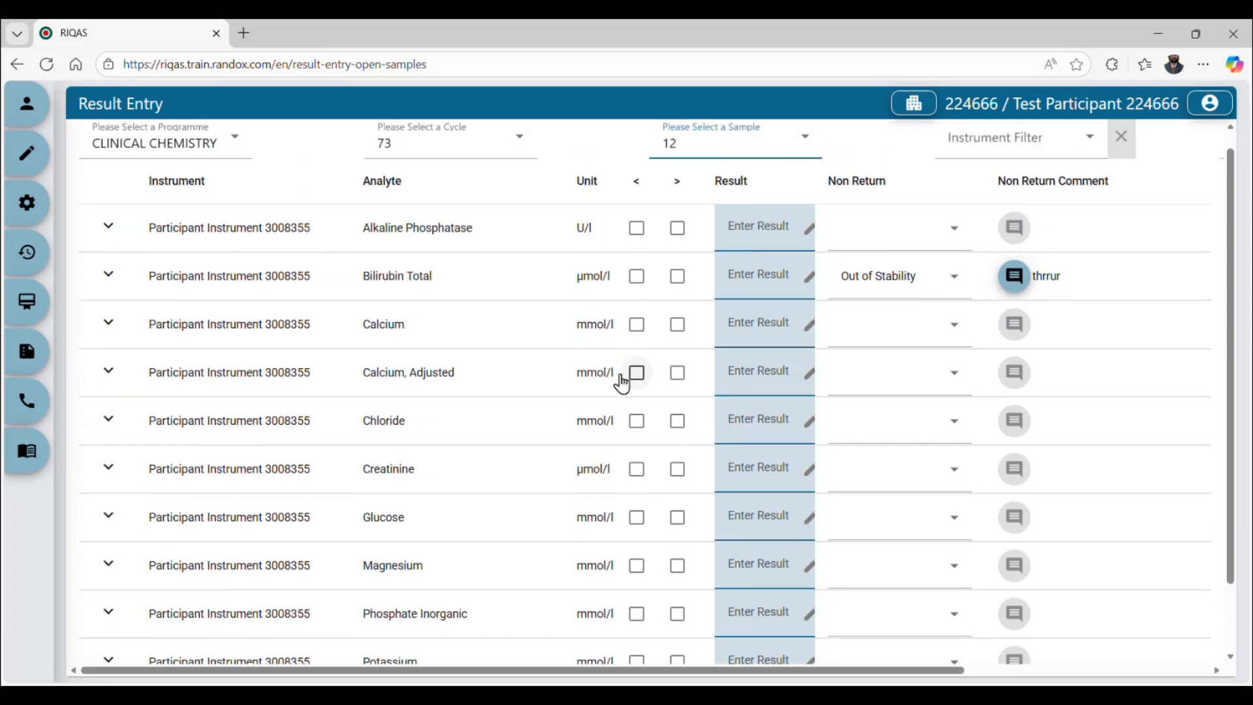
{"action": "scroll", "coordinate": [634, 339], "scroll_direction": "up", "scroll_amount": 1}
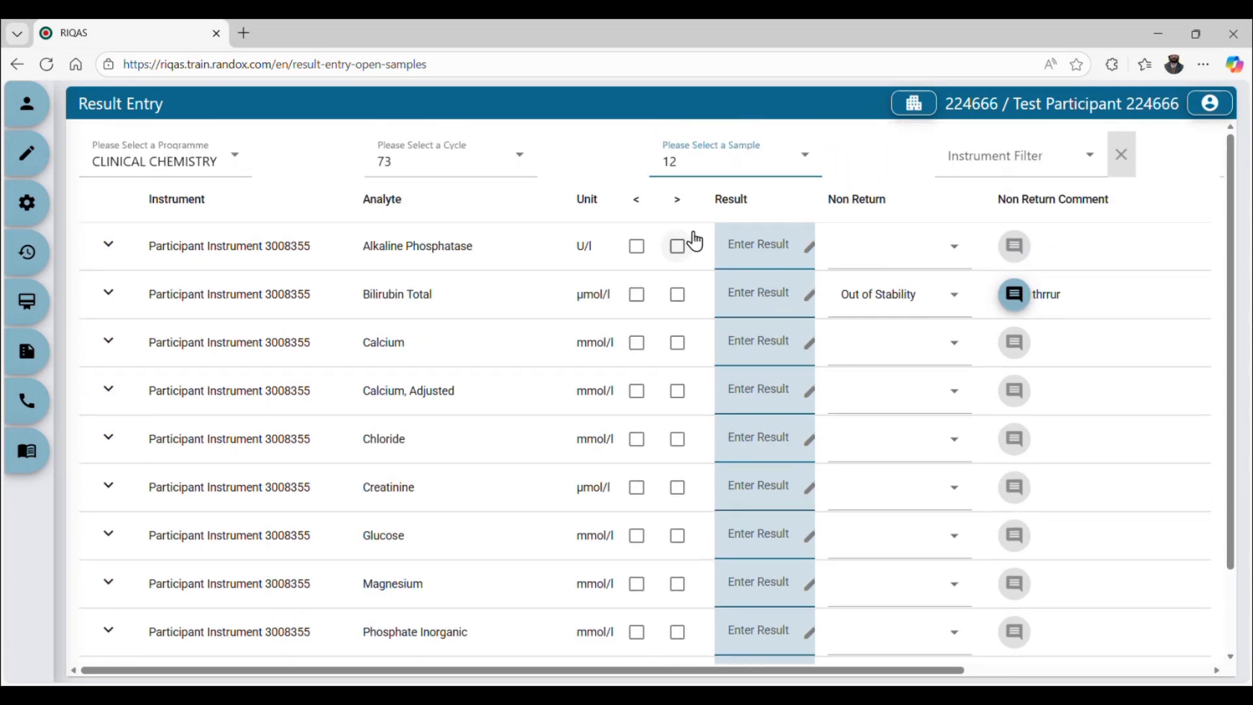
{"action": "left_click", "coordinate": [765, 247]}
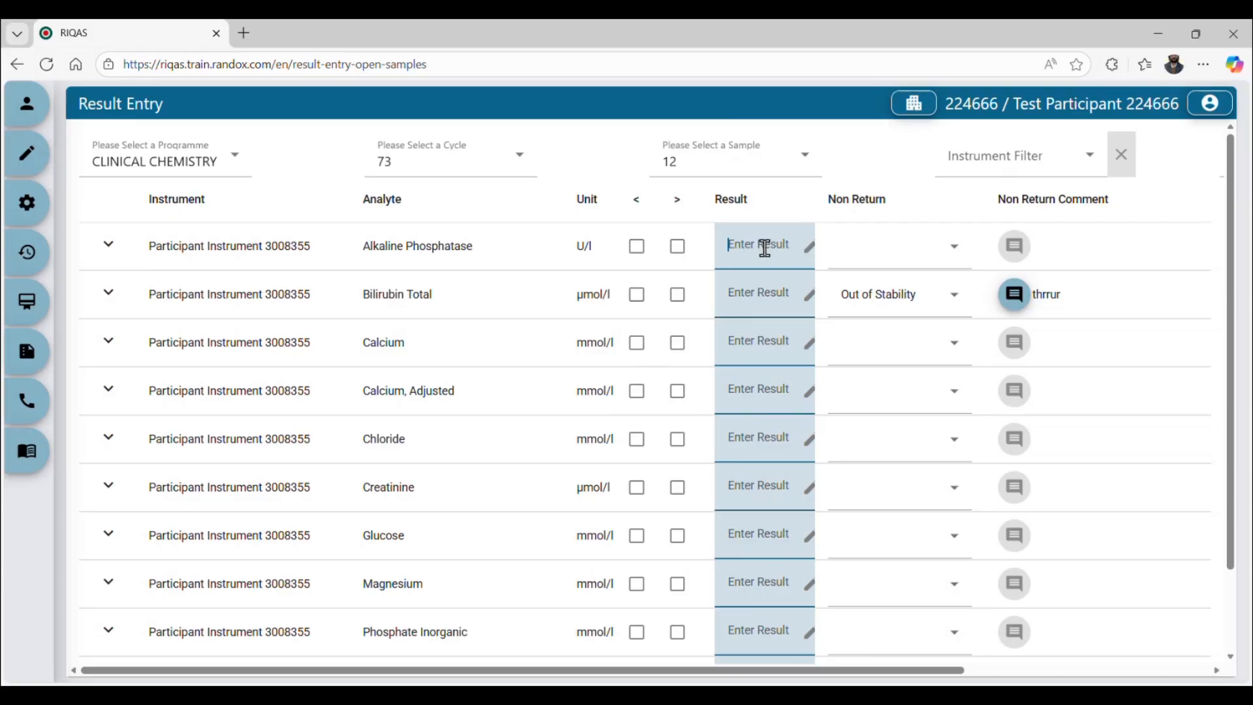
{"action": "type", "text": "2.3"}
{"action": "left_click", "coordinate": [758, 348]}
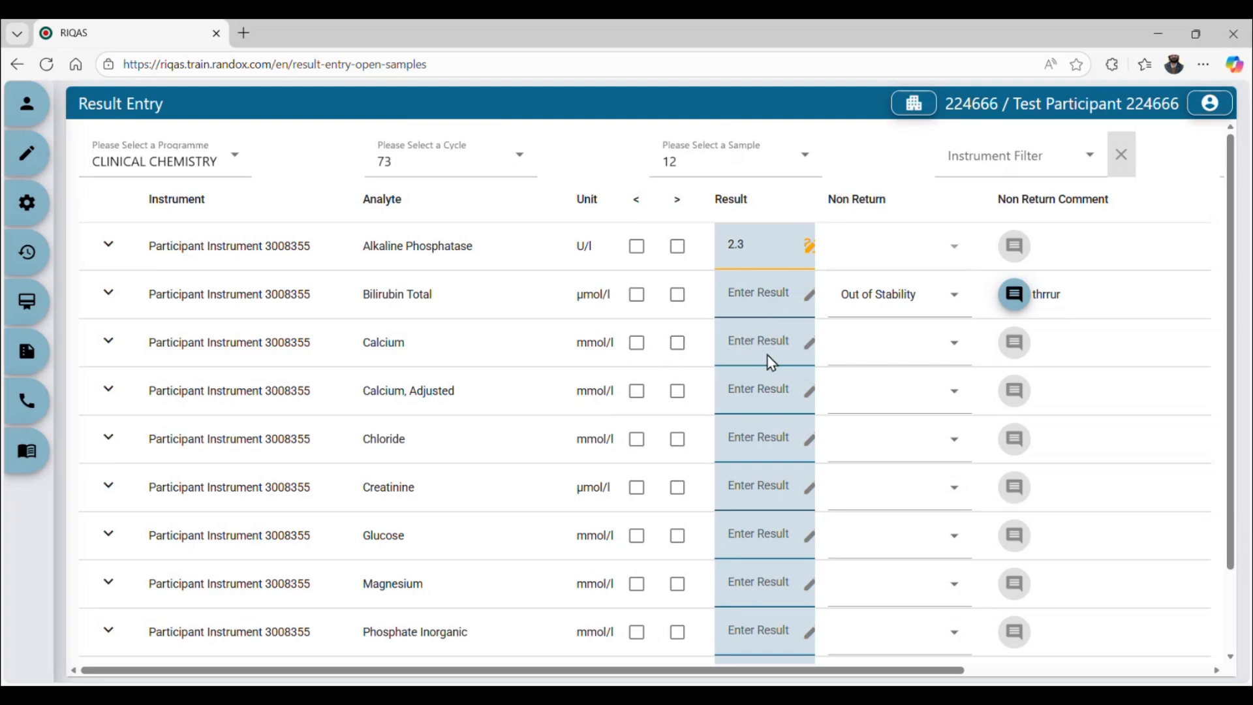
Step: Enter the Calcium result as less than 2 and the Calcium, Adjusted result as greater than 3
{"action": "left_click", "coordinate": [636, 344]}
{"action": "left_click", "coordinate": [731, 344]}
{"action": "type", "text": "2"}
{"action": "left_click", "coordinate": [678, 391]}
{"action": "left_click", "coordinate": [770, 393]}
{"action": "type", "text": "3"}
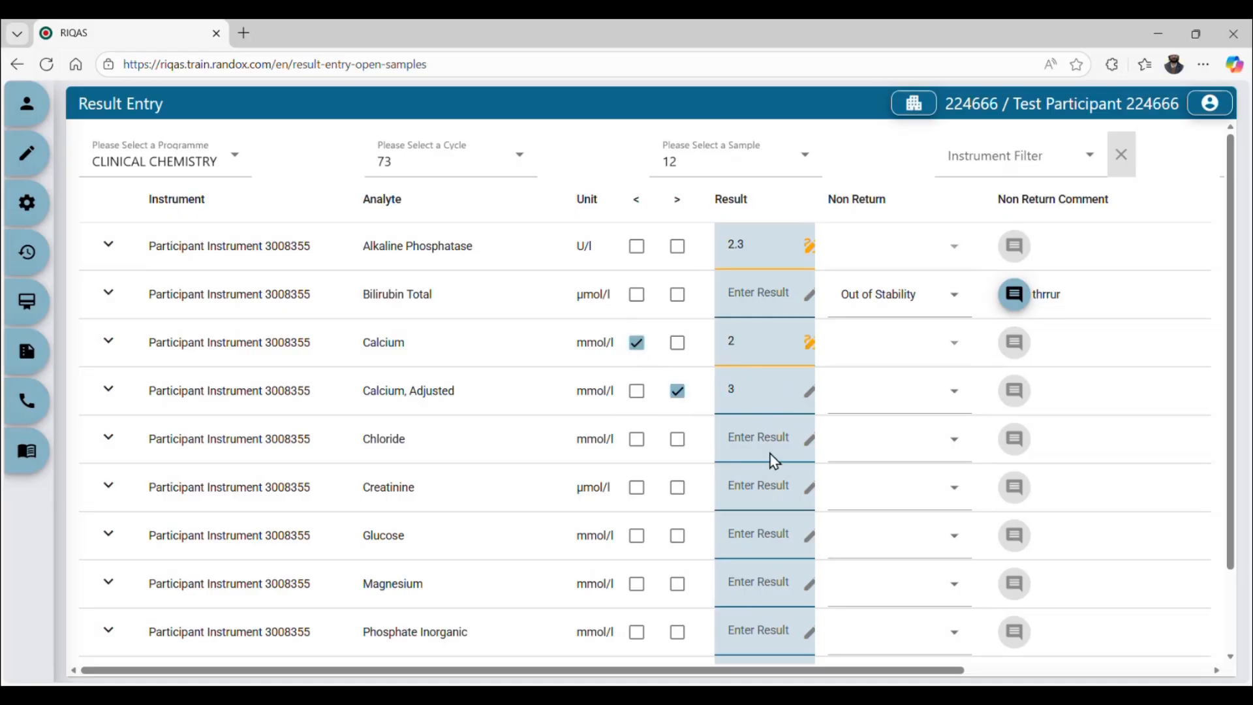
{"action": "left_click", "coordinate": [734, 441]}
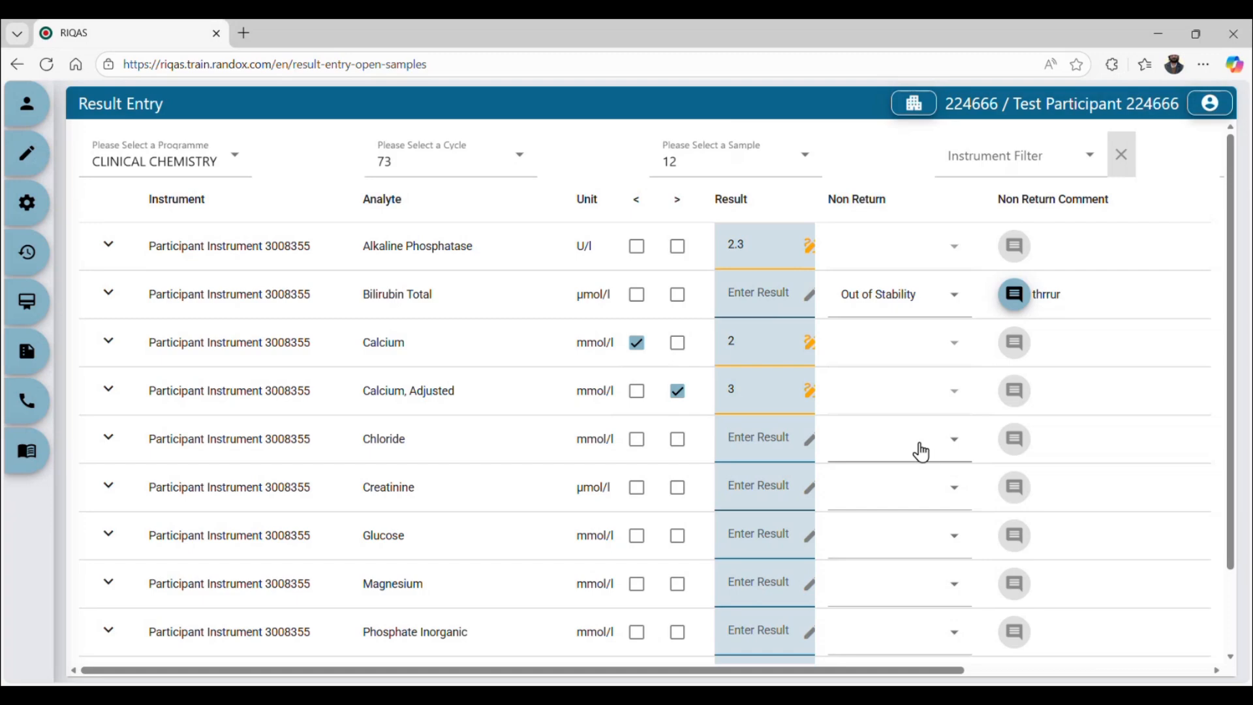
Step: Set the Chloride non-return reason to Sample issues and save the non-return comment "Recon. issues"
{"action": "left_click_drag", "start_coordinate": [827, 199], "coordinate": [900, 209]}
{"action": "left_click", "coordinate": [873, 455]}
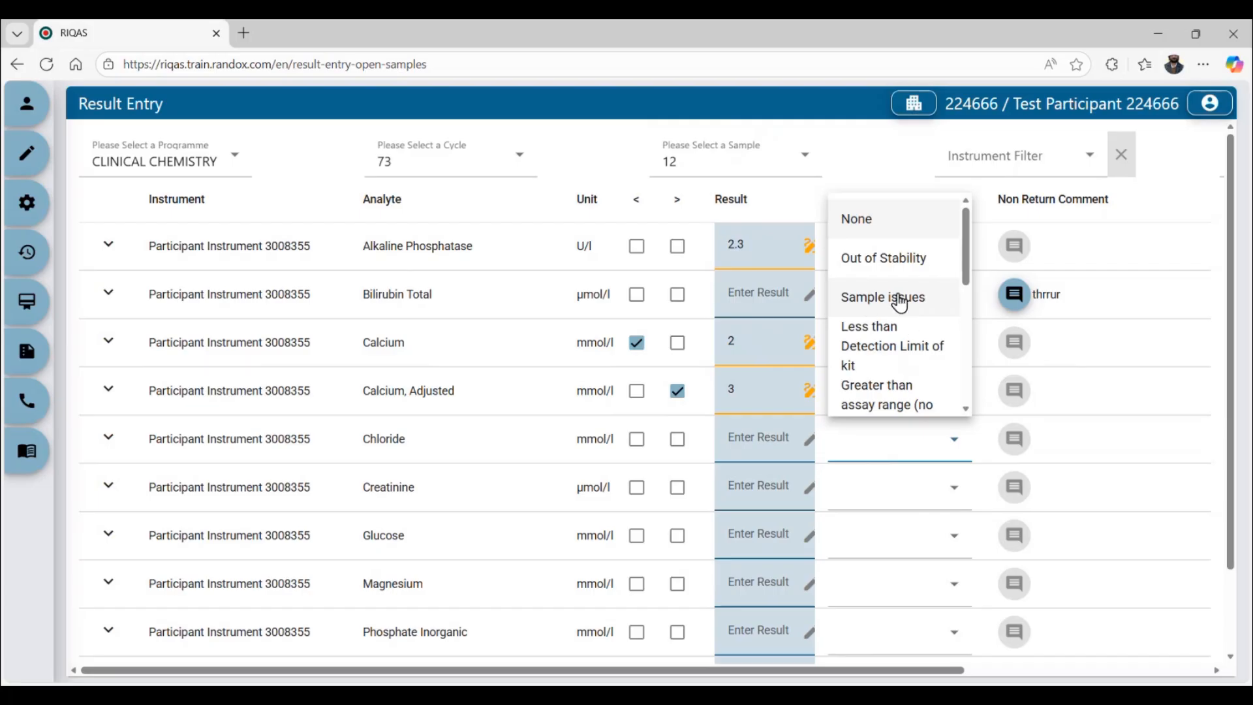
{"action": "left_click", "coordinate": [908, 305]}
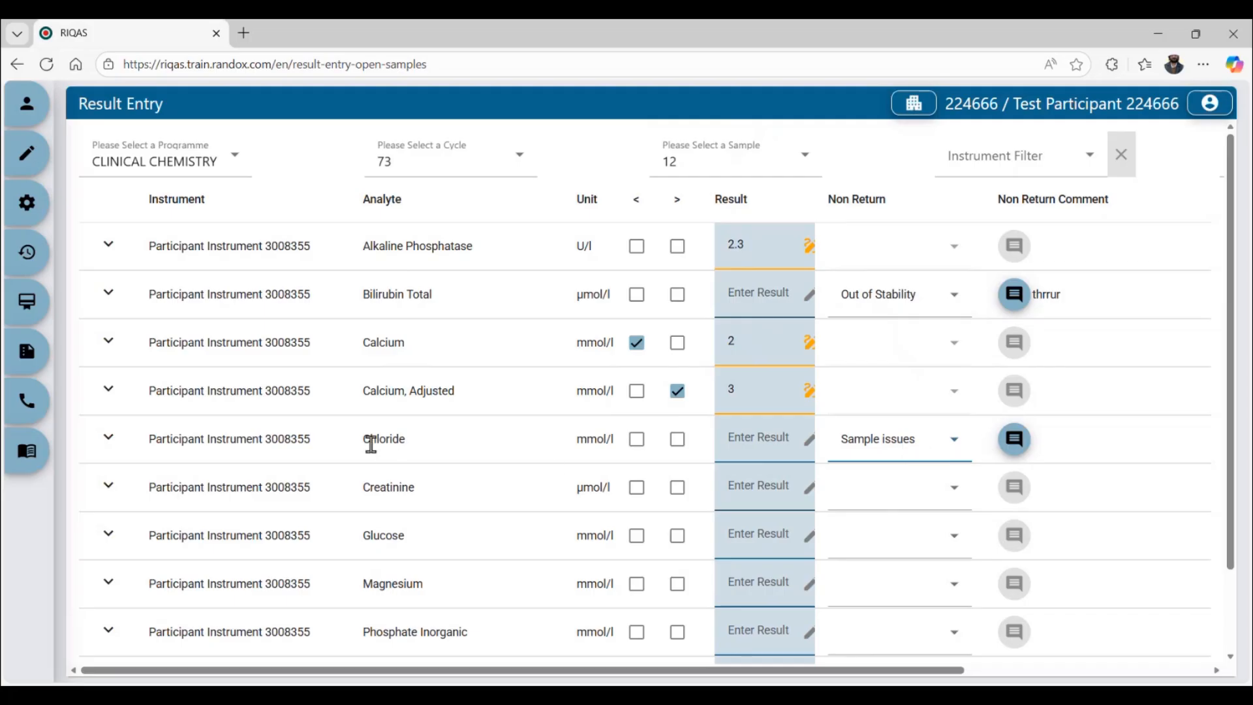
{"action": "left_click", "coordinate": [1016, 441]}
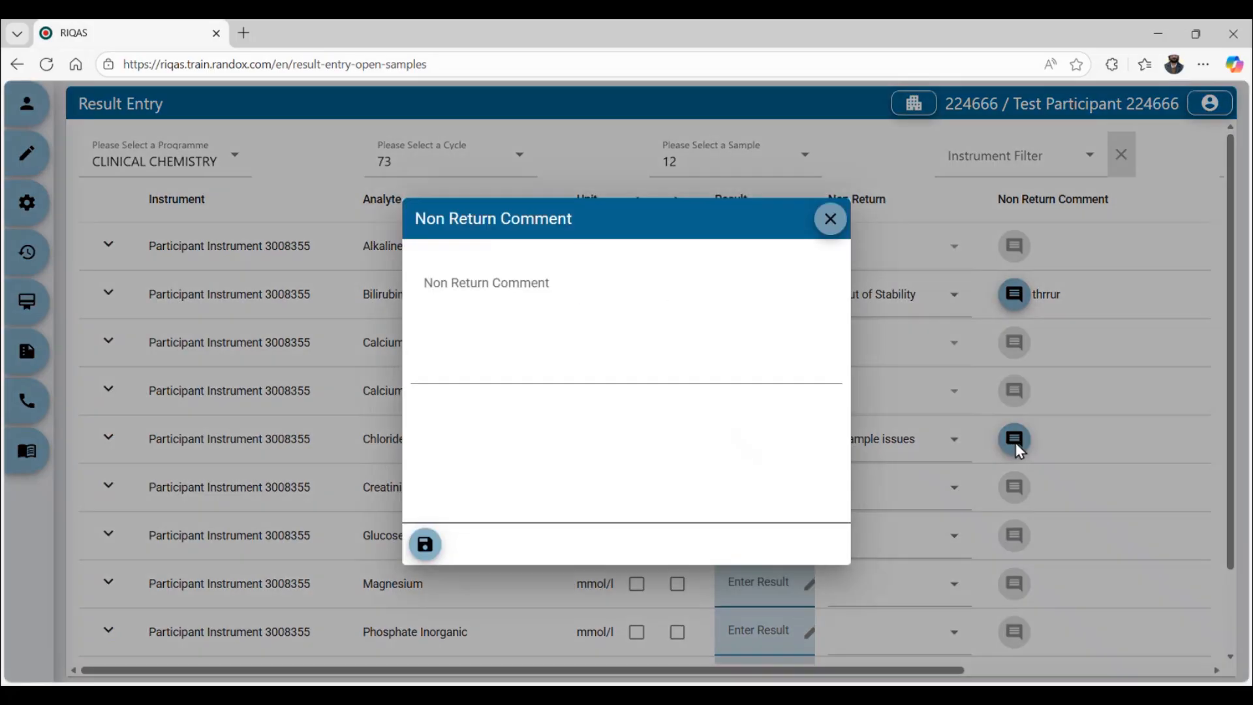
{"action": "left_click", "coordinate": [584, 321]}
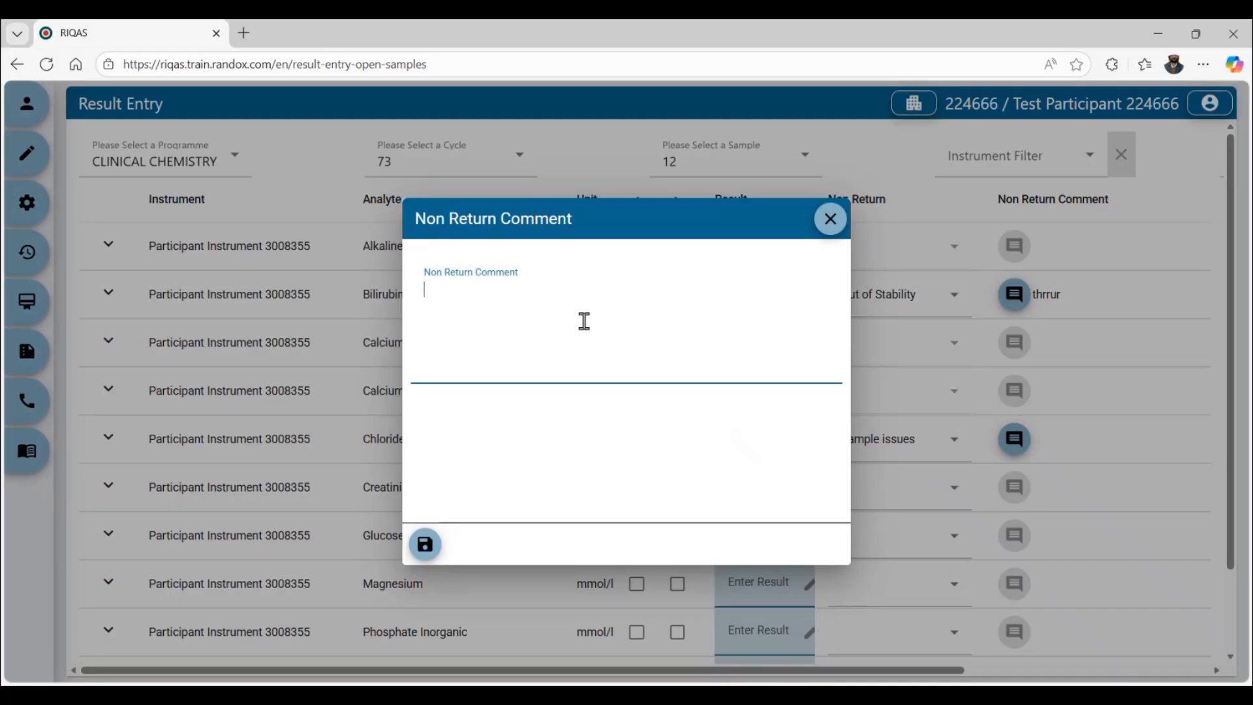
{"action": "type", "text": "Recon. issues"}
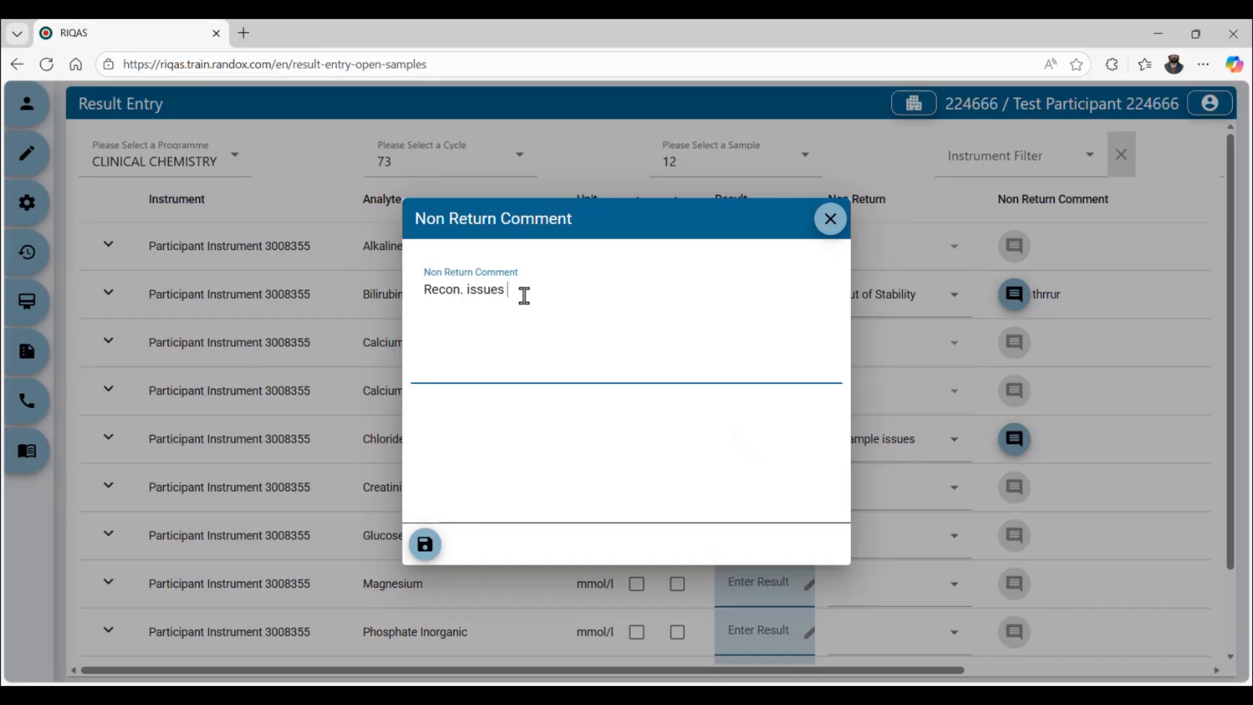
{"action": "left_click", "coordinate": [426, 560]}
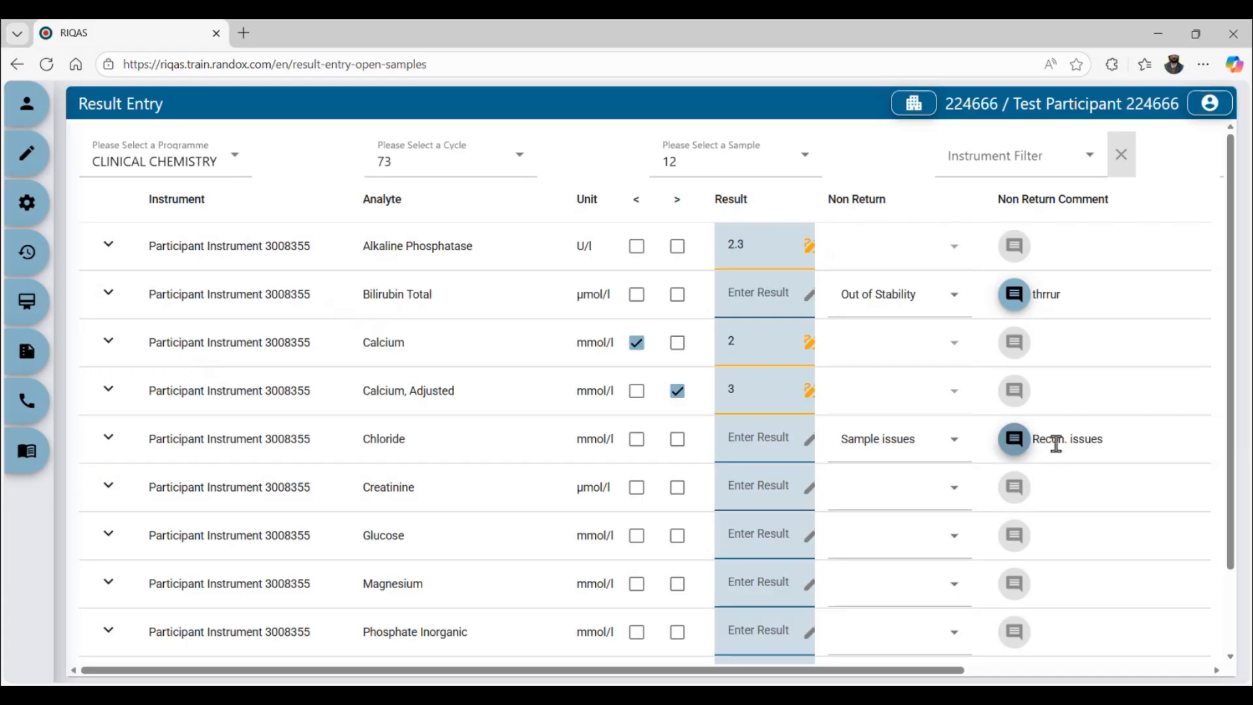
Step: Enter results of 23 for Creatinine, 15 for Glucose and 23 for Magnesium
{"action": "scroll", "coordinate": [1056, 444], "scroll_direction": "down", "scroll_amount": 2}
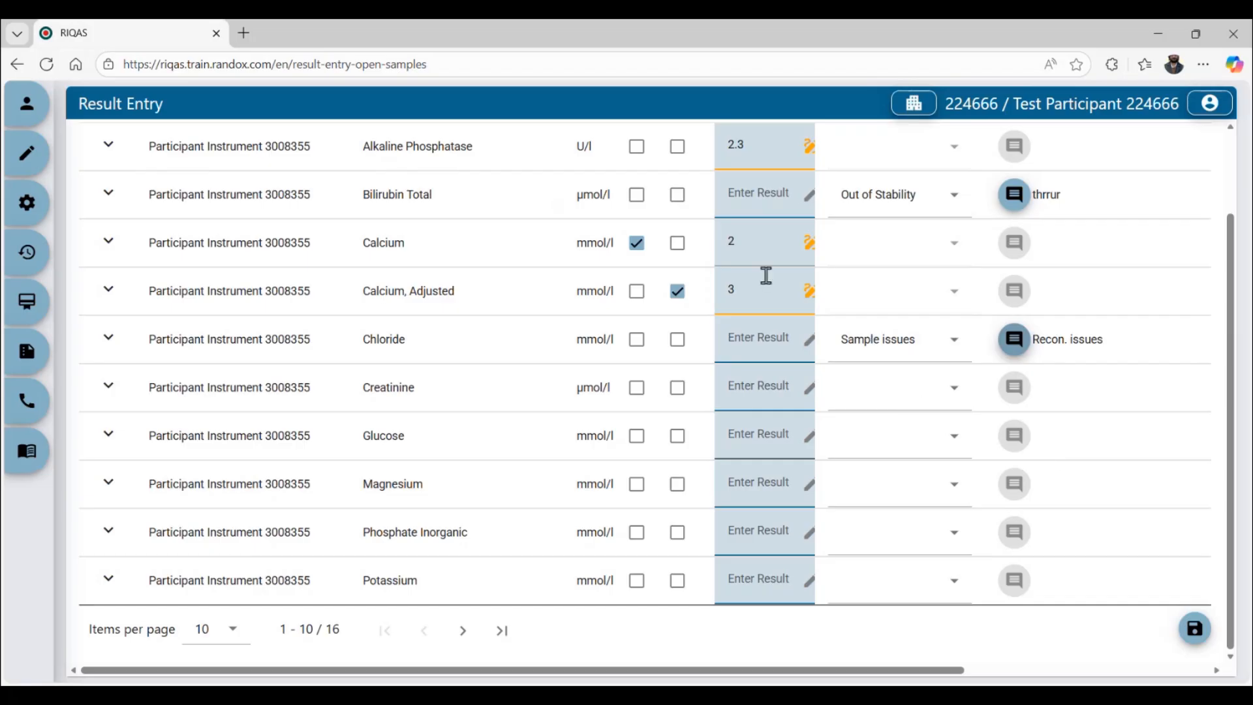
{"action": "left_click", "coordinate": [771, 391]}
{"action": "type", "text": "23"}
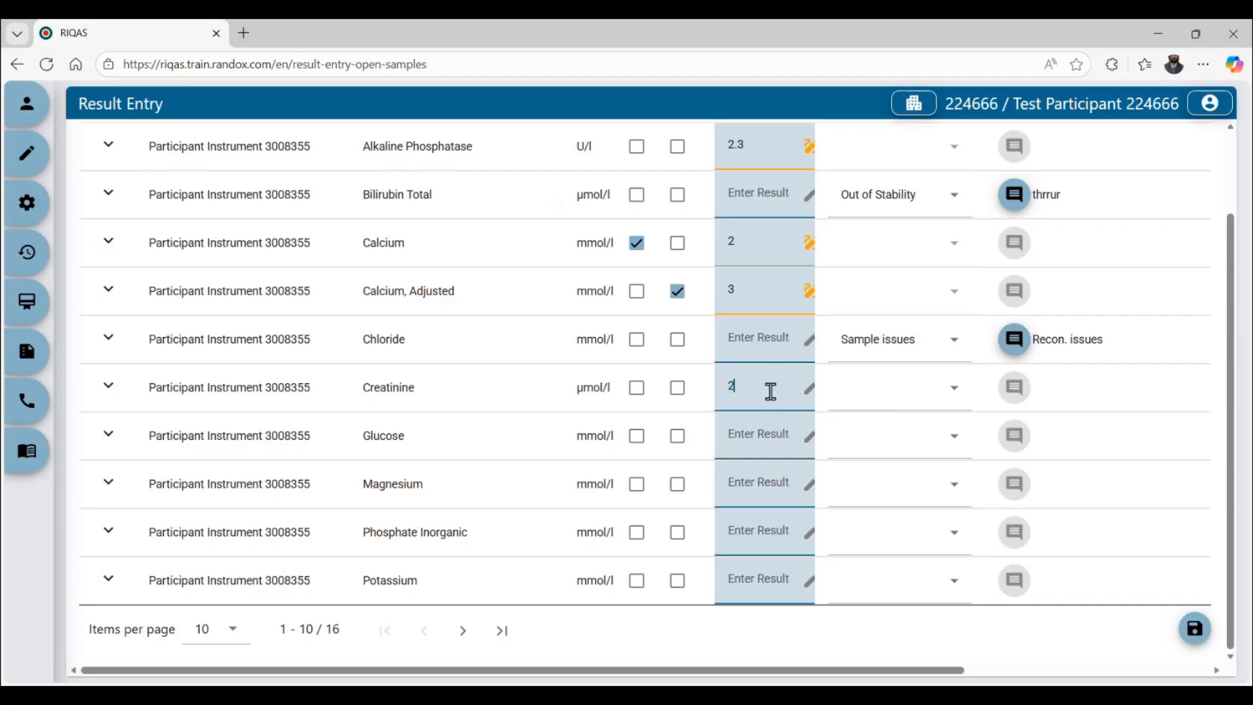
{"action": "left_click", "coordinate": [783, 434]}
{"action": "type", "text": "15"}
{"action": "left_click", "coordinate": [764, 480]}
{"action": "type", "text": "23"}
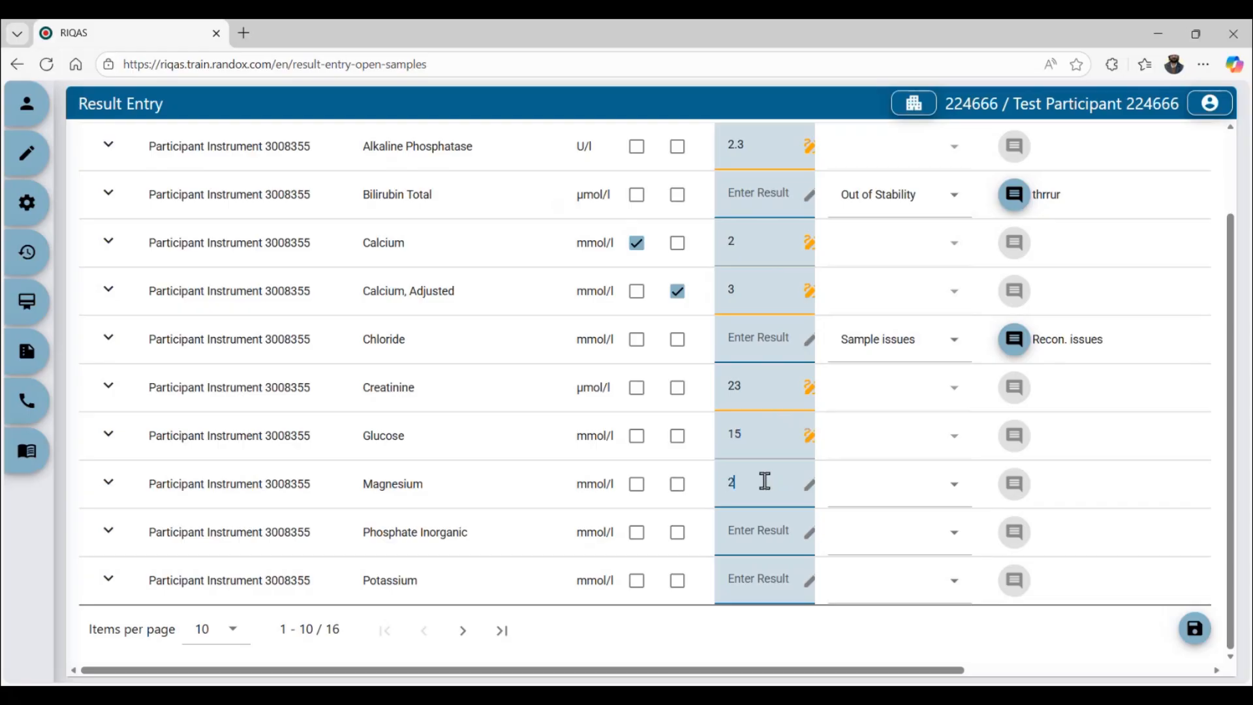
Step: Enter results of 24 for Phosphate Inorganic and 12 for Potassium, and save the page of results
{"action": "left_click", "coordinate": [767, 536]}
{"action": "type", "text": "24"}
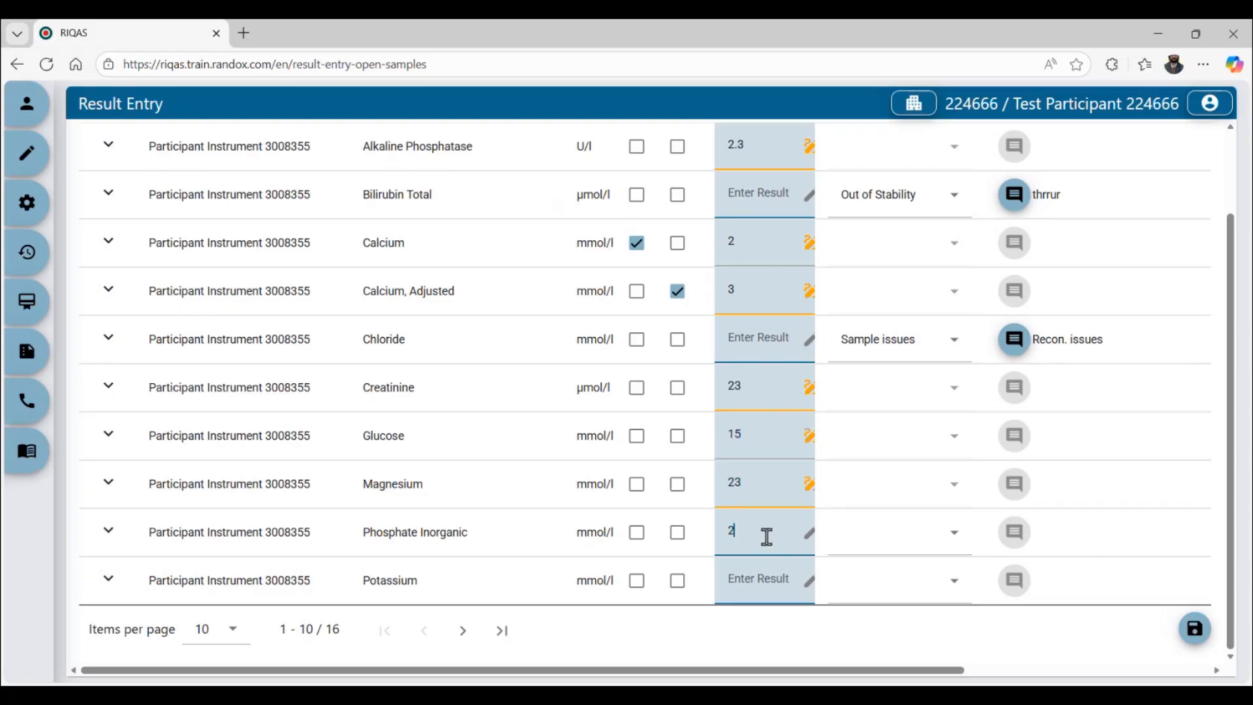
{"action": "left_click", "coordinate": [756, 588]}
{"action": "type", "text": "12"}
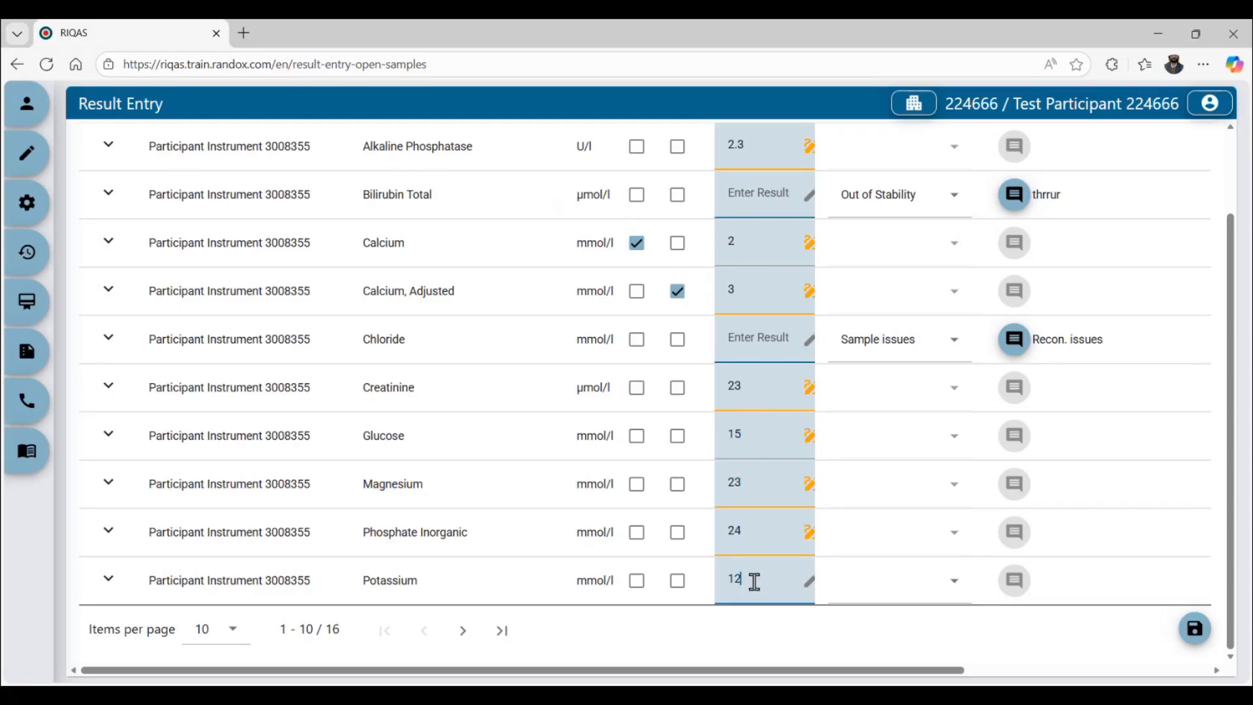
{"action": "left_click", "coordinate": [820, 640]}
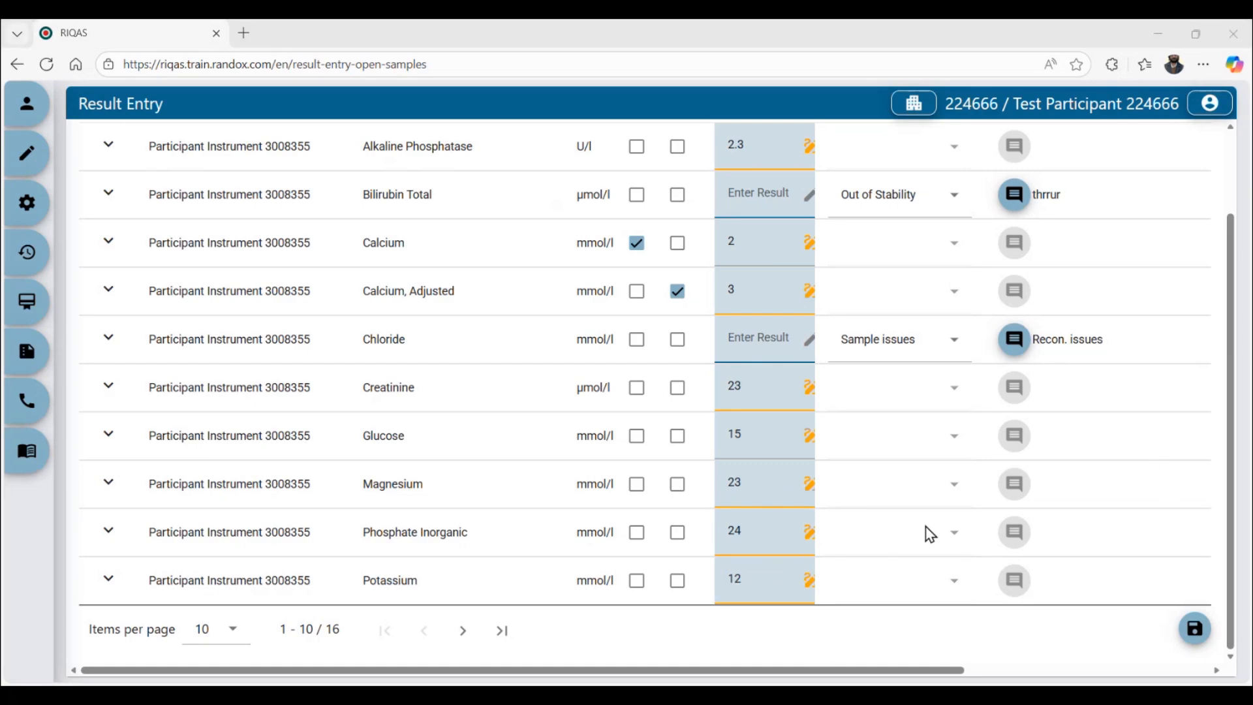
{"action": "left_click", "coordinate": [1199, 638]}
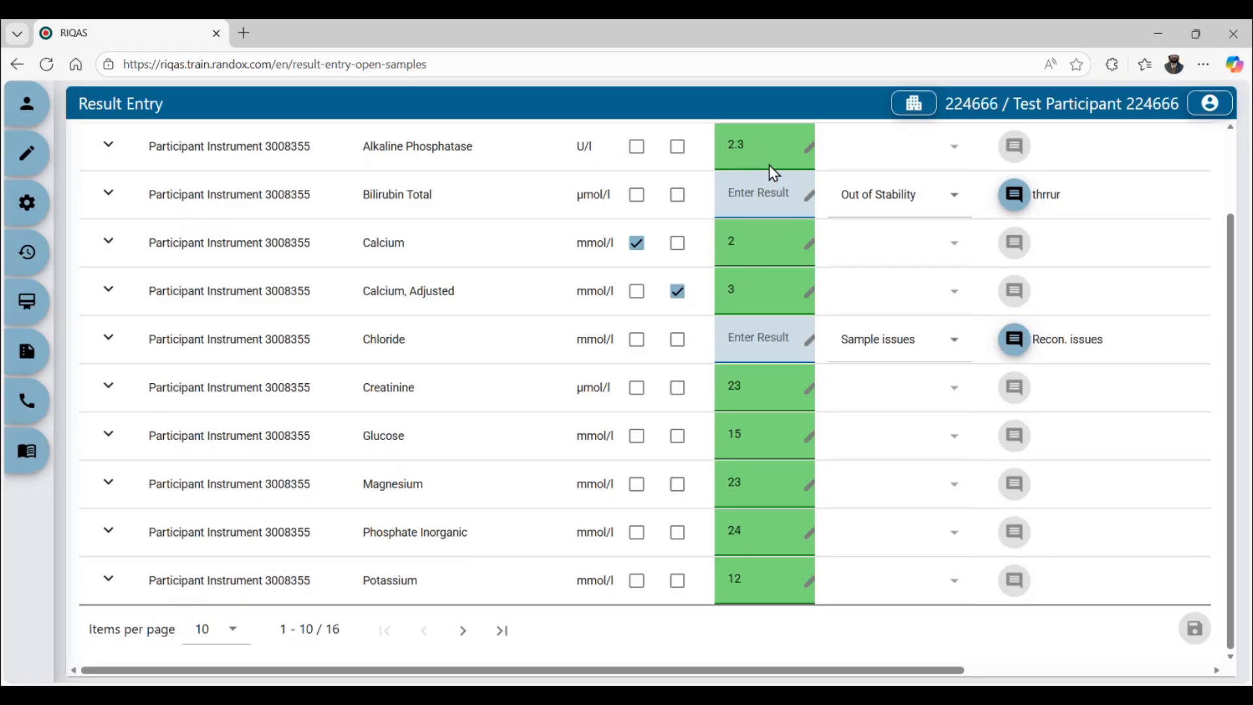
Step: Change the saved Alkaline Phosphatase result to 23 and save the amendment
{"action": "scroll", "coordinate": [769, 164], "scroll_direction": "up", "scroll_amount": 2}
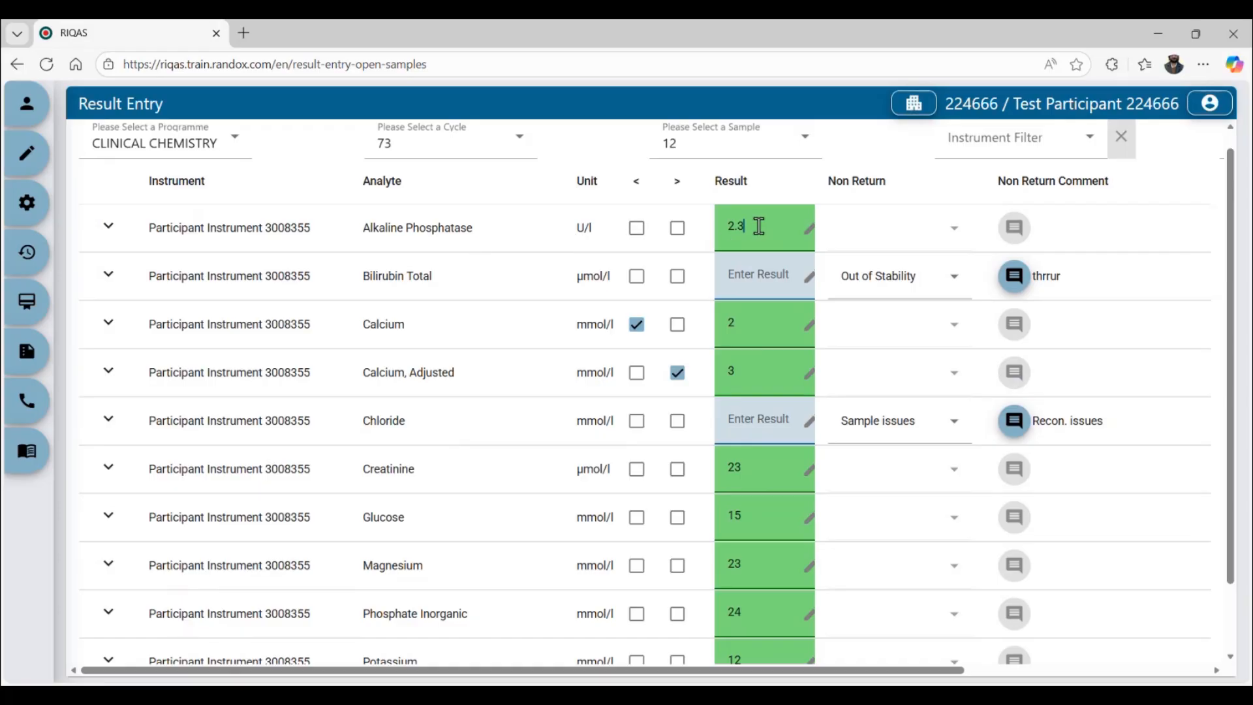
{"action": "key", "text": "BackSpace"}
{"action": "key", "text": "BackSpace"}
{"action": "key", "text": "BackSpace"}
{"action": "type", "text": "23"}
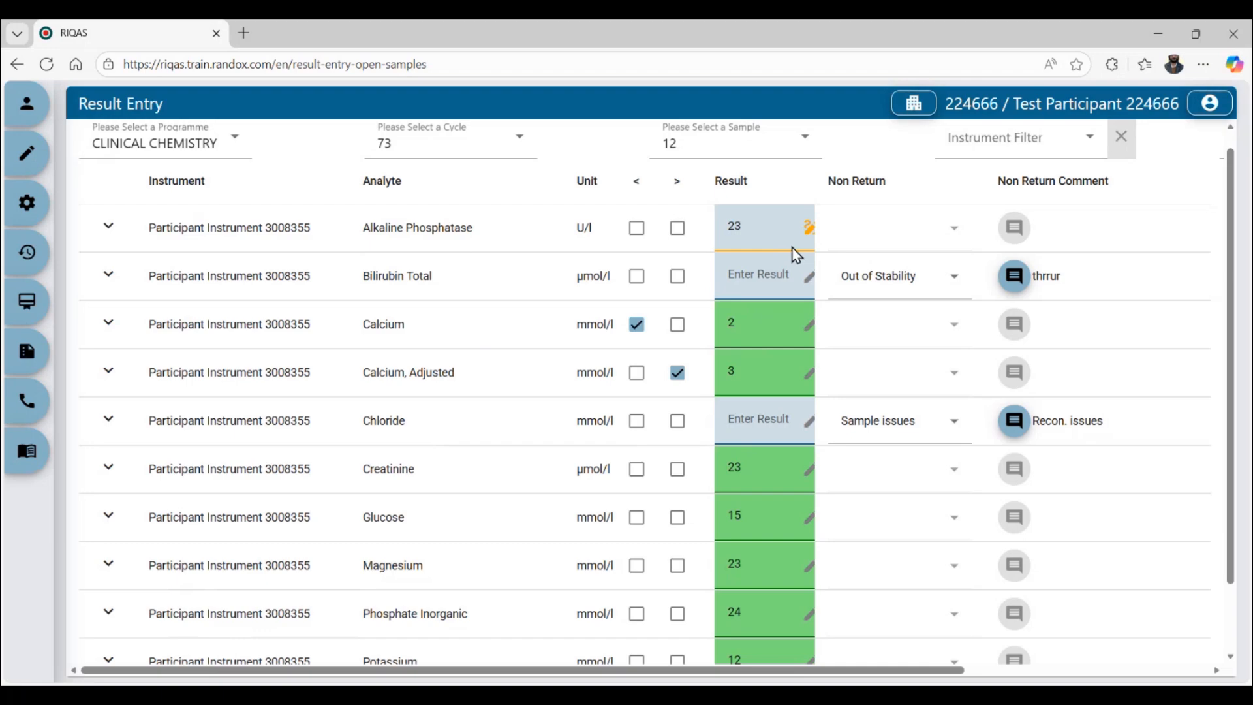
{"action": "scroll", "coordinate": [794, 252], "scroll_direction": "down", "scroll_amount": 2}
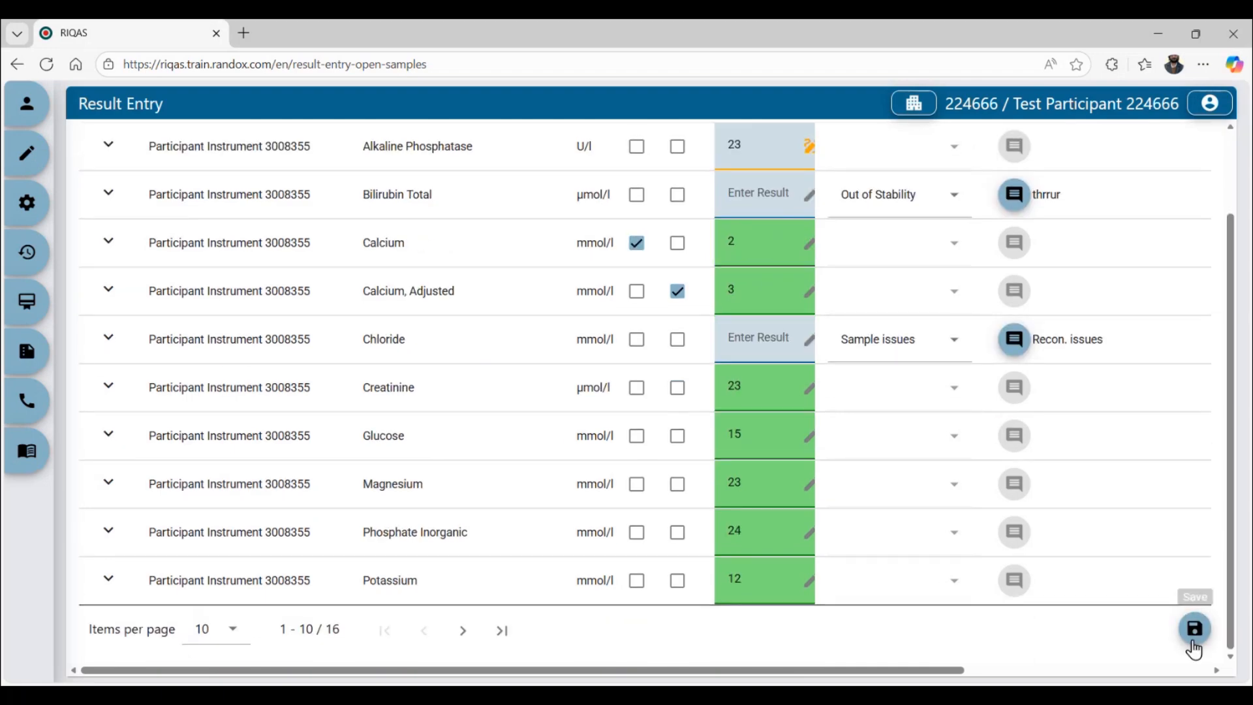
{"action": "left_click", "coordinate": [1194, 630]}
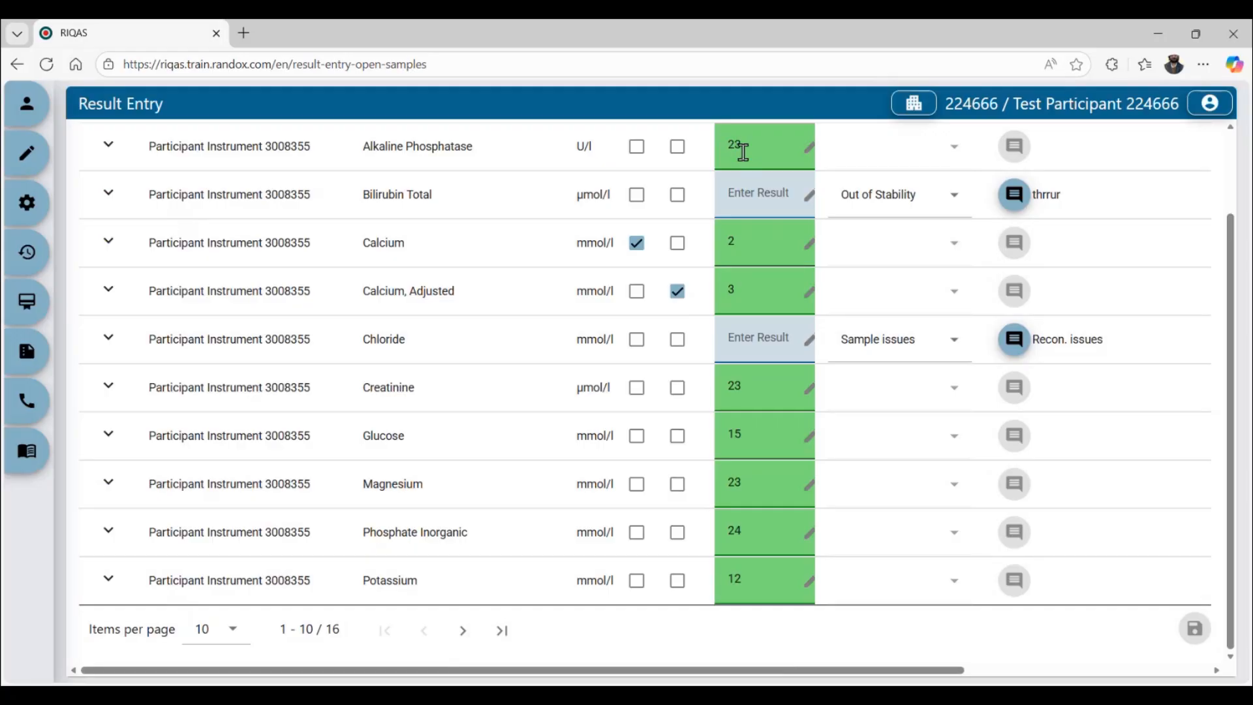
Step: Review the update history of the Alkaline Phosphatase result and collapse it again
{"action": "scroll", "coordinate": [509, 178], "scroll_direction": "up", "scroll_amount": 2}
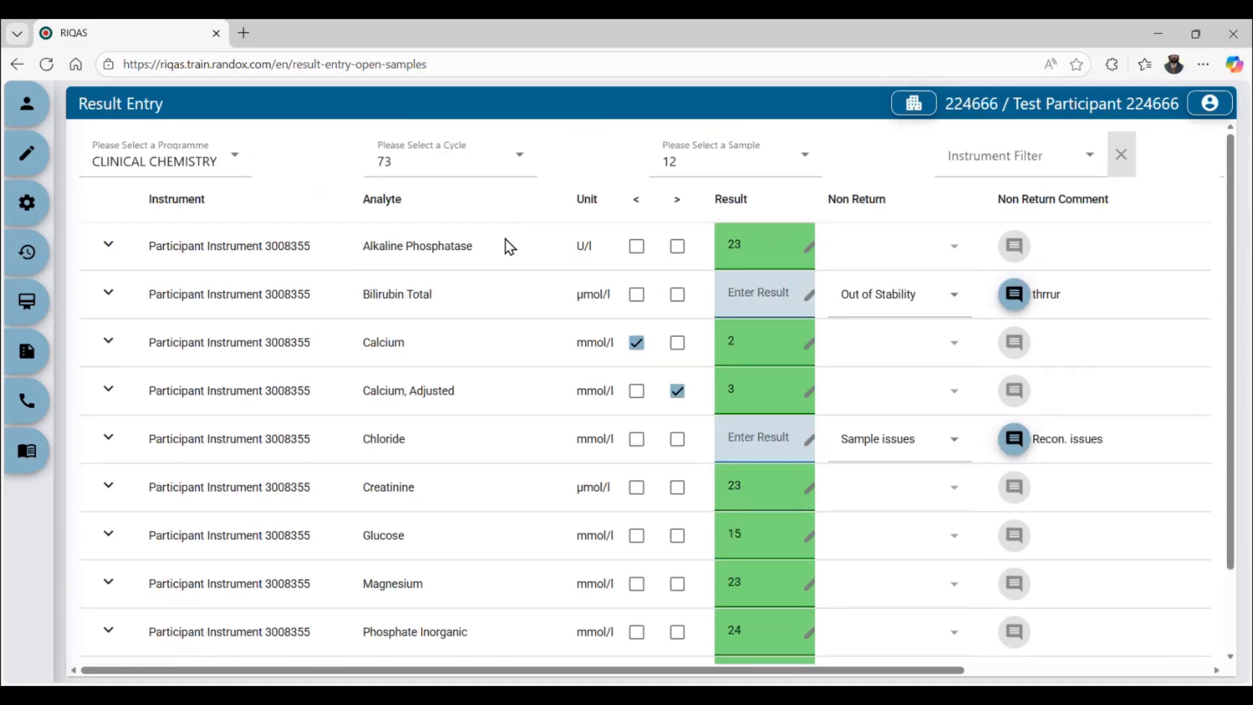
{"action": "left_click", "coordinate": [111, 253]}
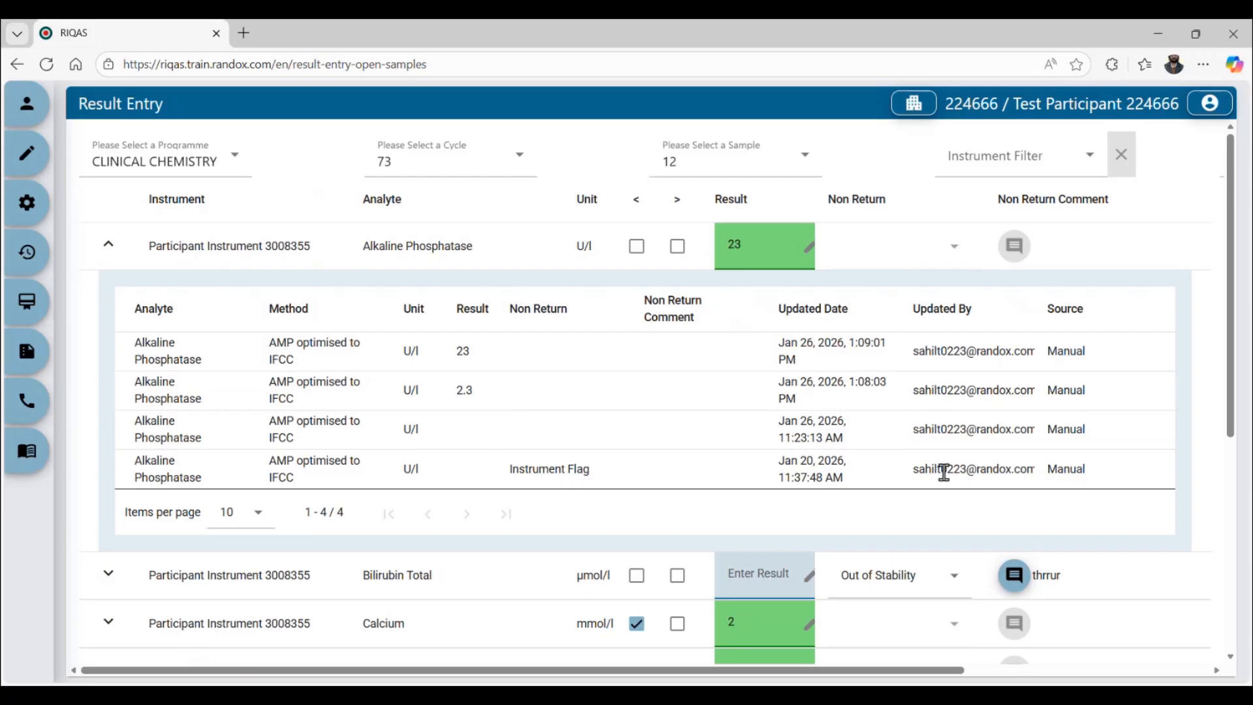
{"action": "left_click", "coordinate": [108, 246]}
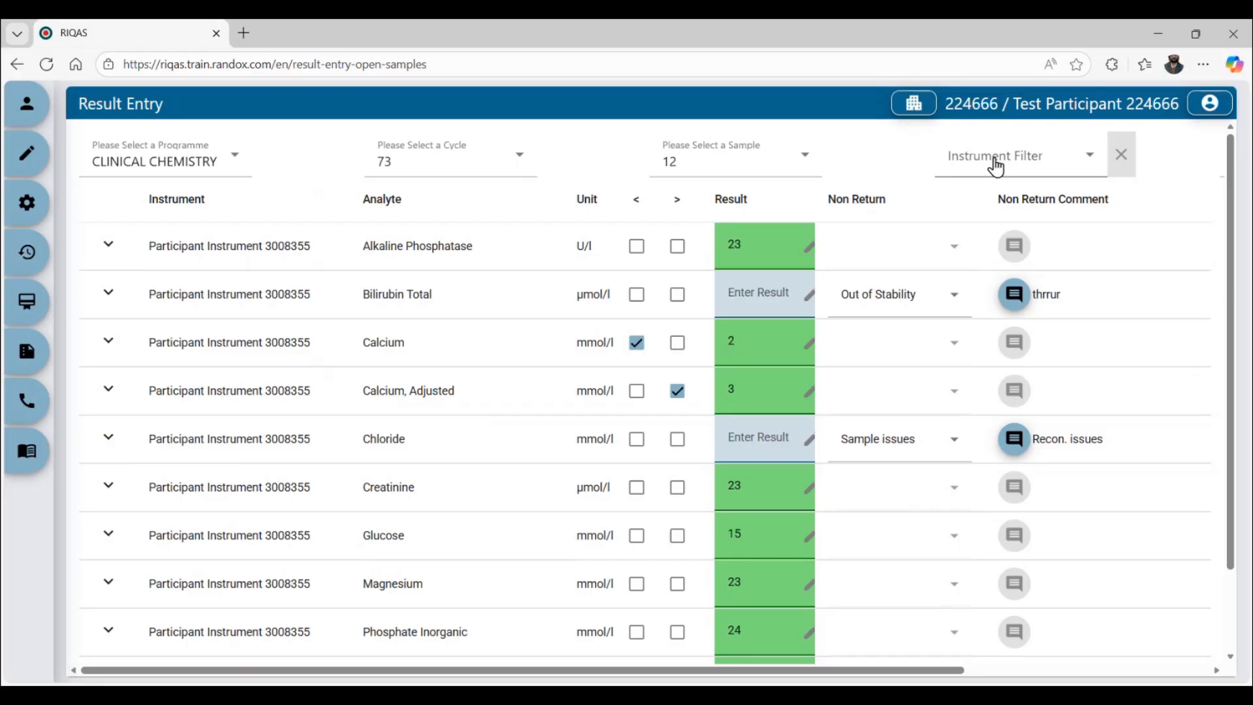
Step: Search the instrument filter for 55 and filter the results by Participant Instrument 3008355
{"action": "left_click", "coordinate": [1017, 164]}
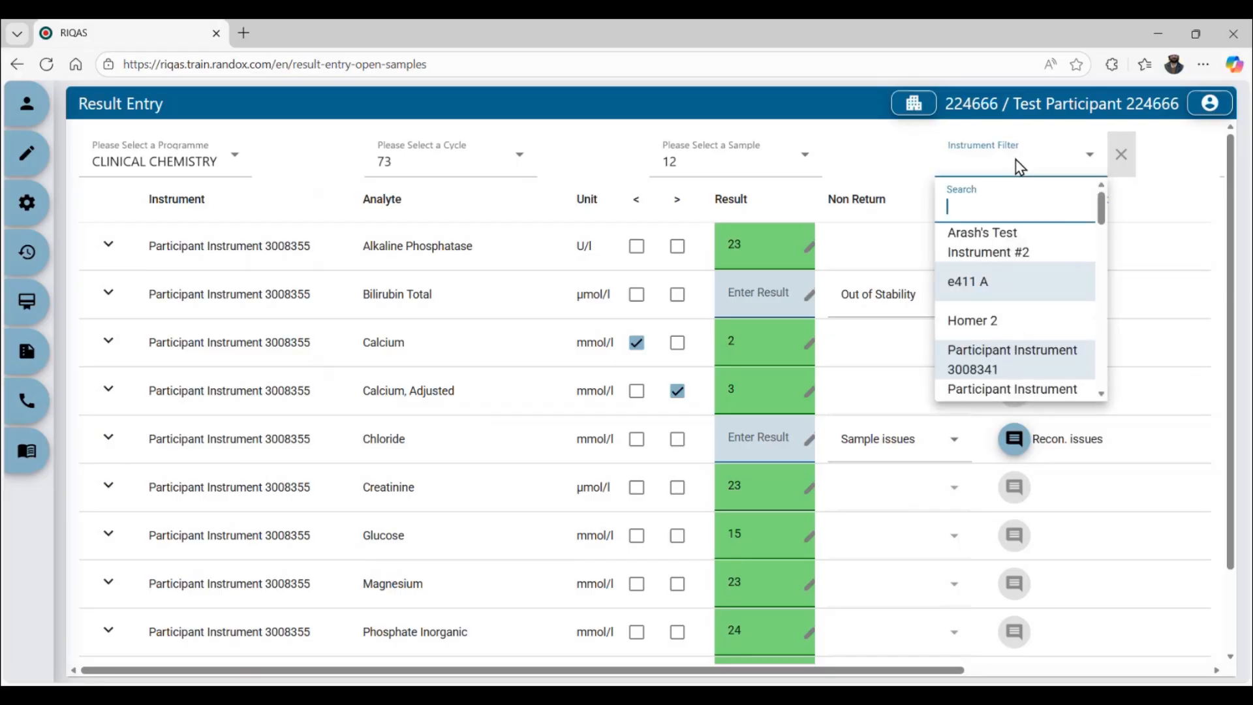
{"action": "type", "text": "55"}
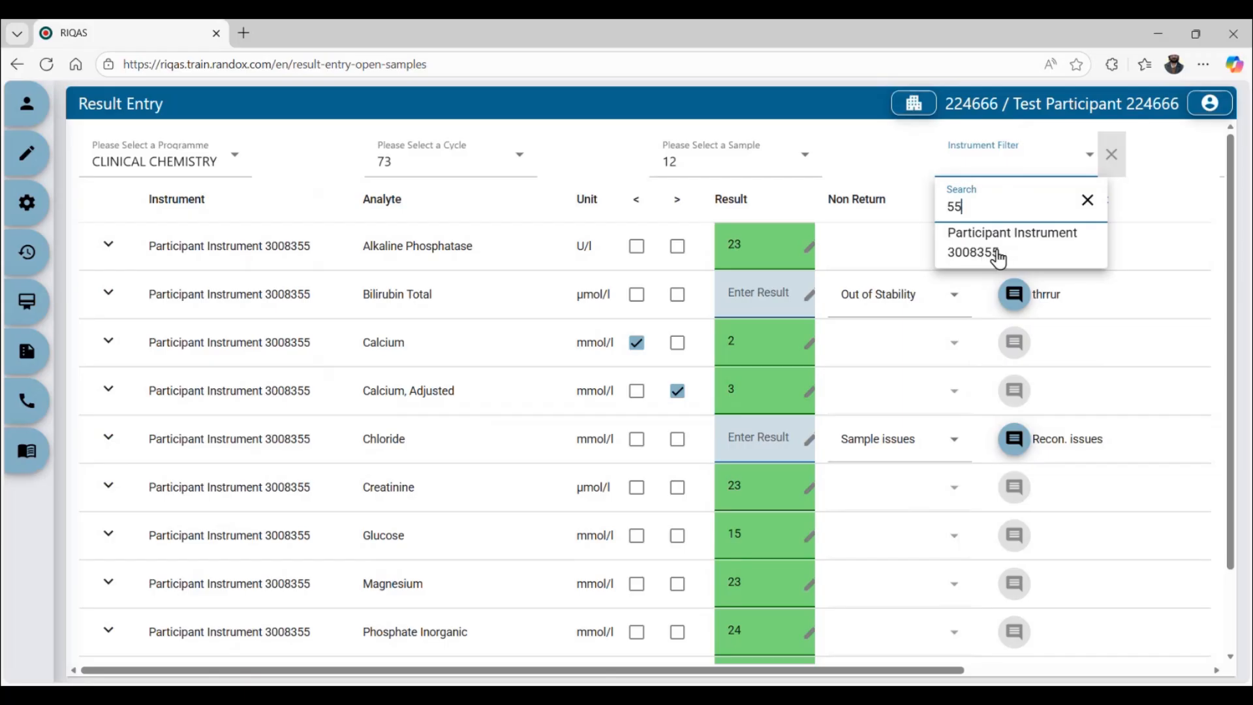
{"action": "left_click", "coordinate": [998, 259]}
Step: On the next page of analytes, enter 24.5 for Protein Total and 100 for Sodium, and save the results
{"action": "scroll", "coordinate": [575, 395], "scroll_direction": "down", "scroll_amount": 2}
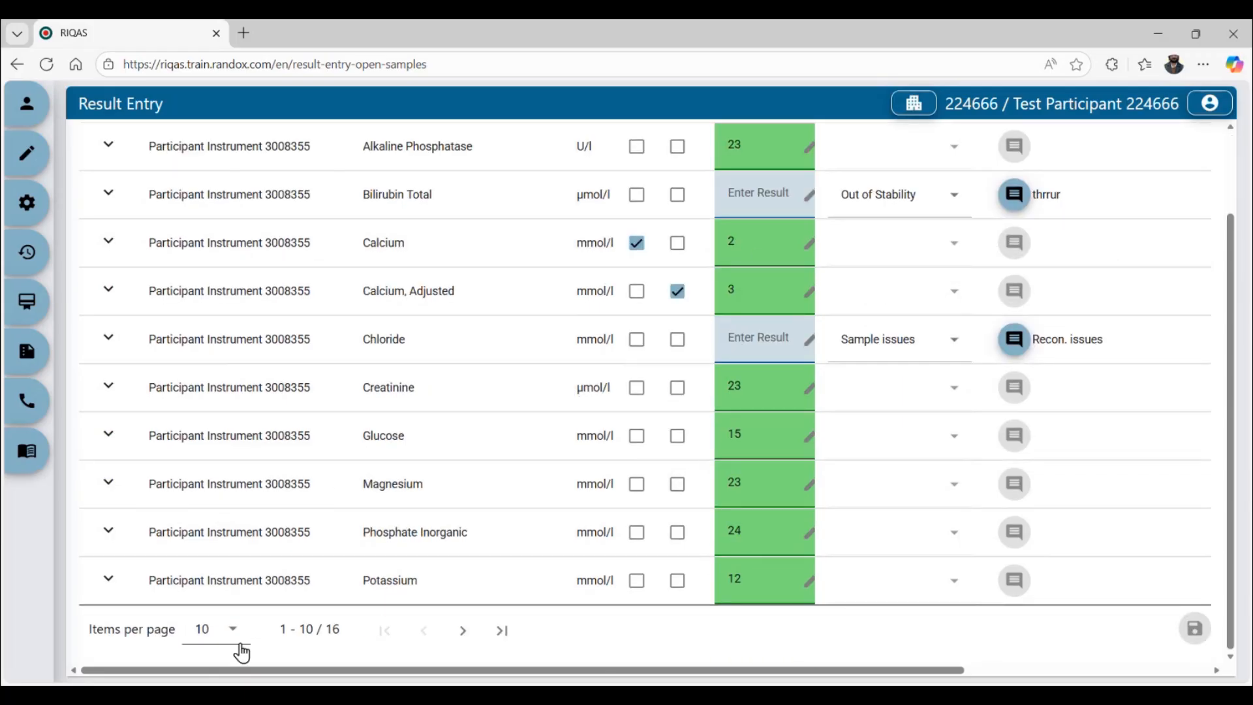
{"action": "left_click", "coordinate": [463, 630]}
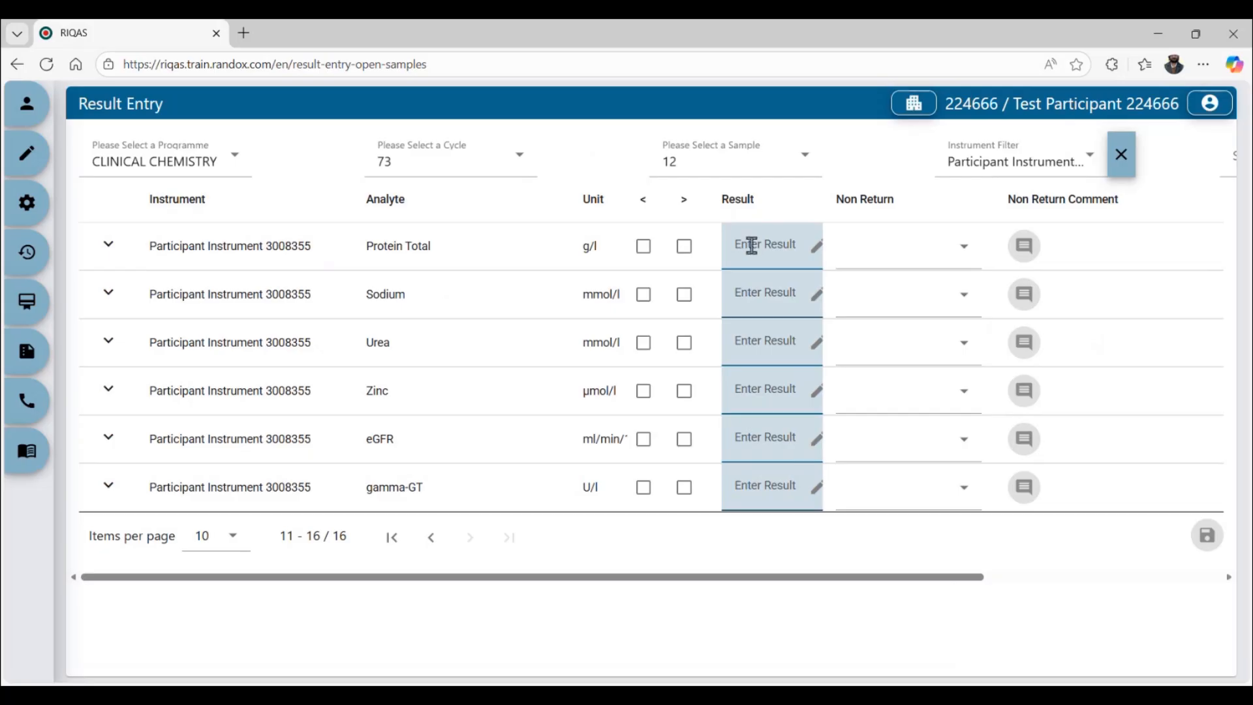
{"action": "left_click", "coordinate": [751, 245]}
{"action": "type", "text": "24.5"}
{"action": "left_click", "coordinate": [761, 290]}
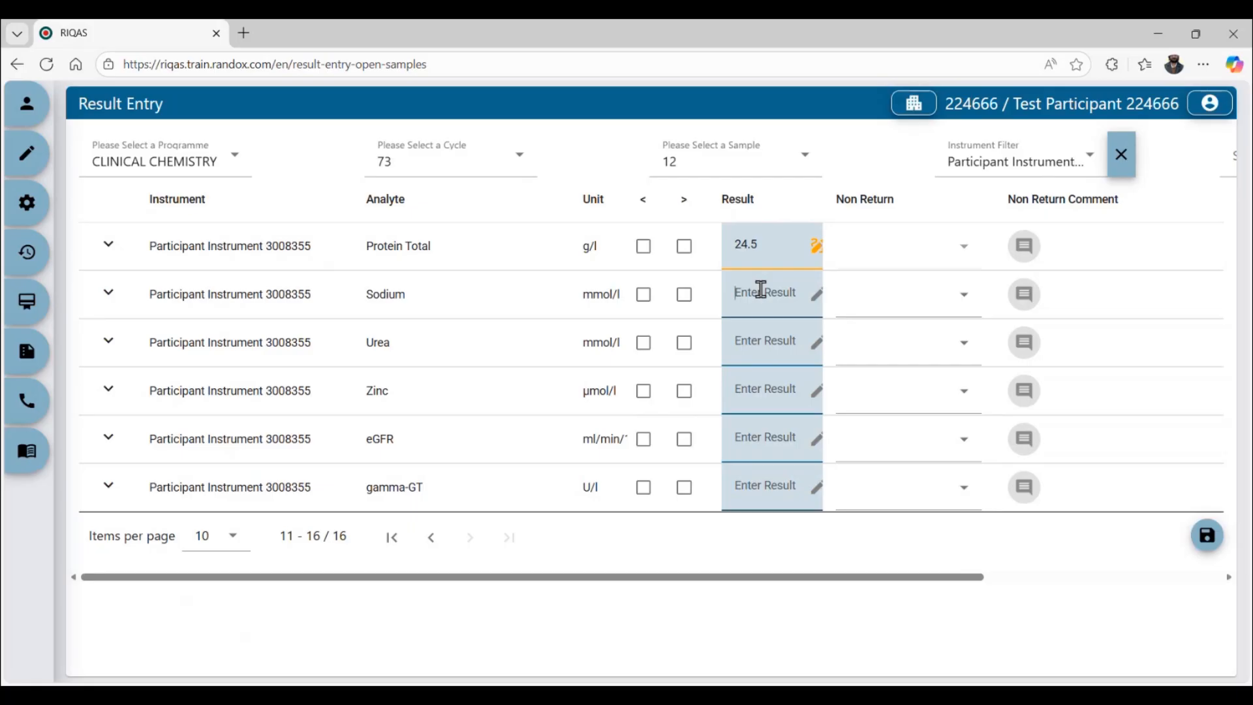
{"action": "type", "text": "100"}
{"action": "left_click", "coordinate": [900, 556]}
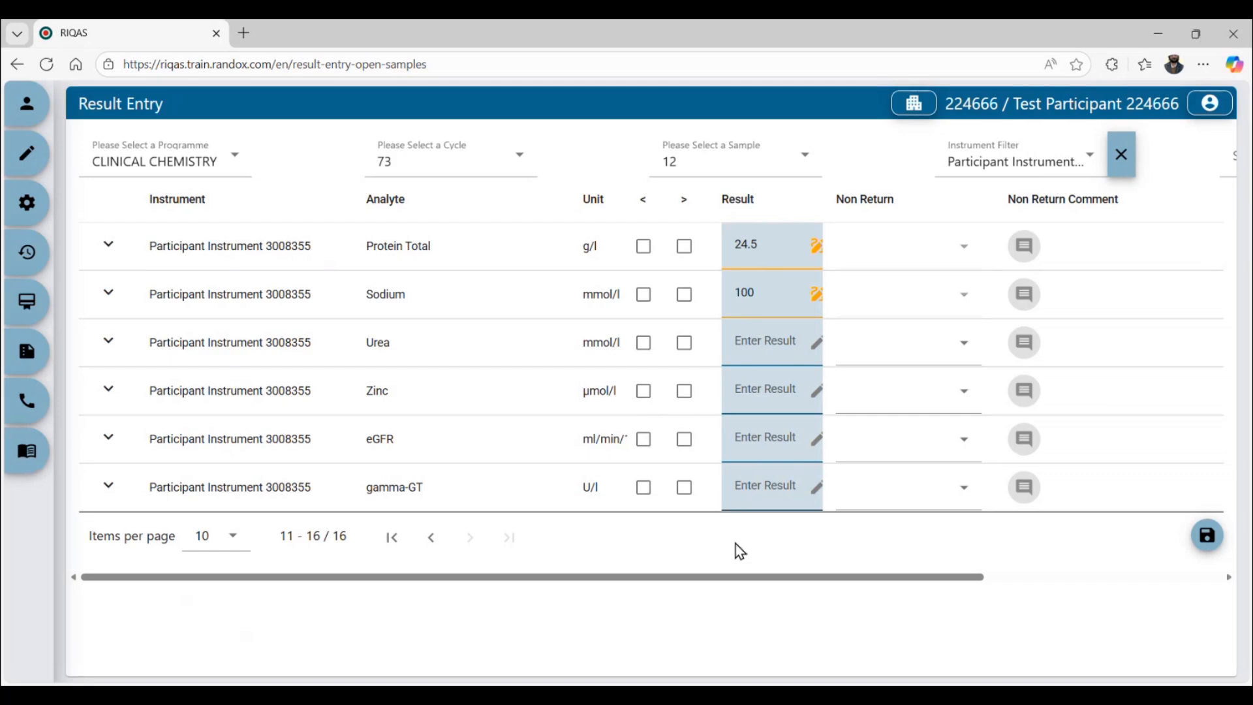
{"action": "left_click", "coordinate": [1217, 541]}
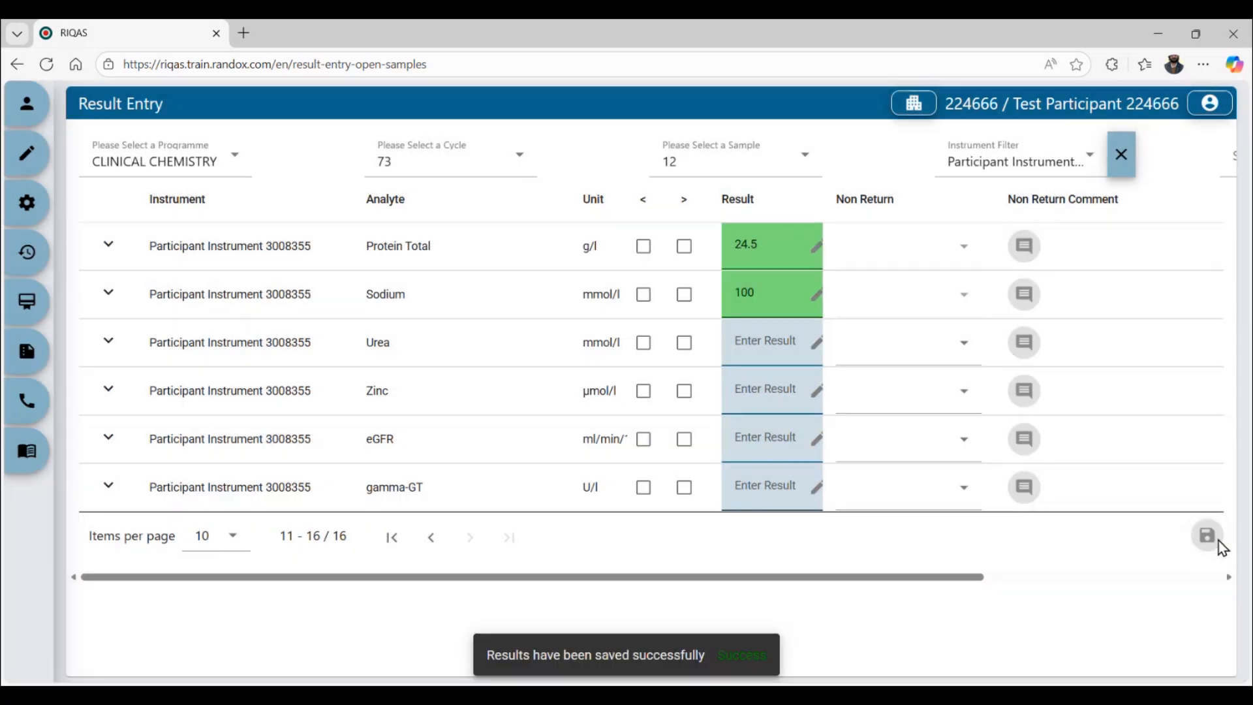